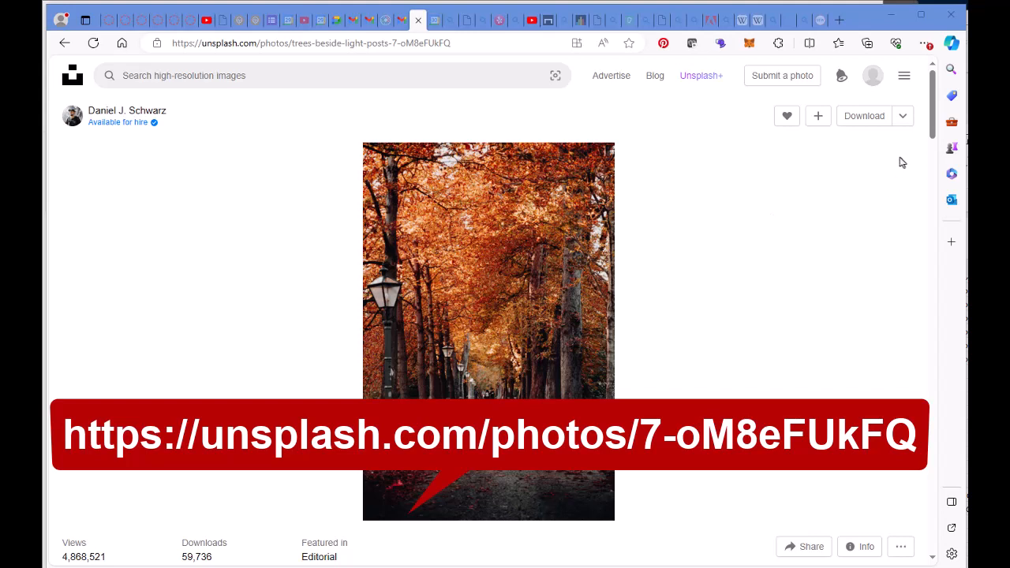
Download the autumn tree path photo in the Small (640 x 960) size and copy its attribution text
click(903, 116)
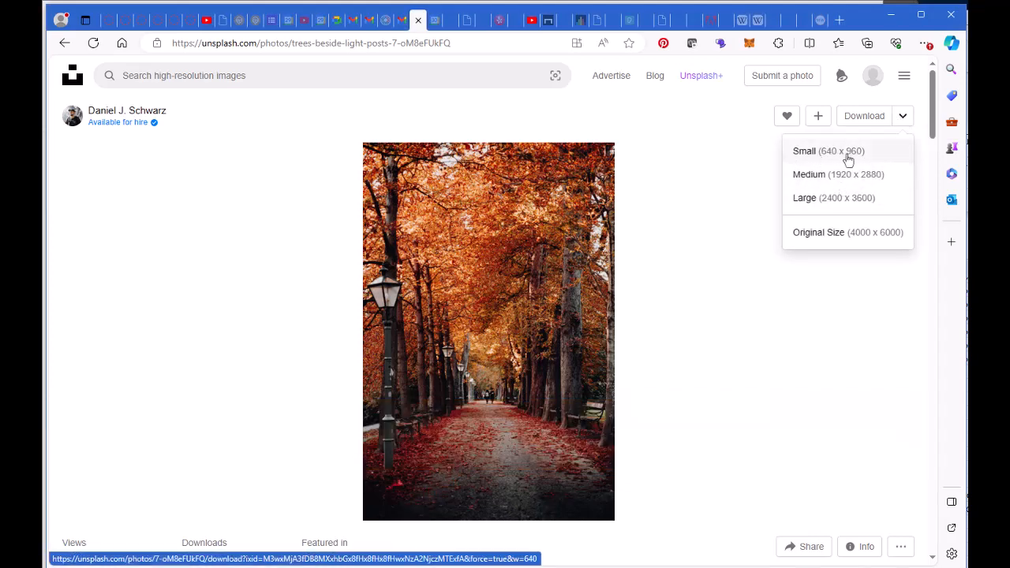
click(847, 159)
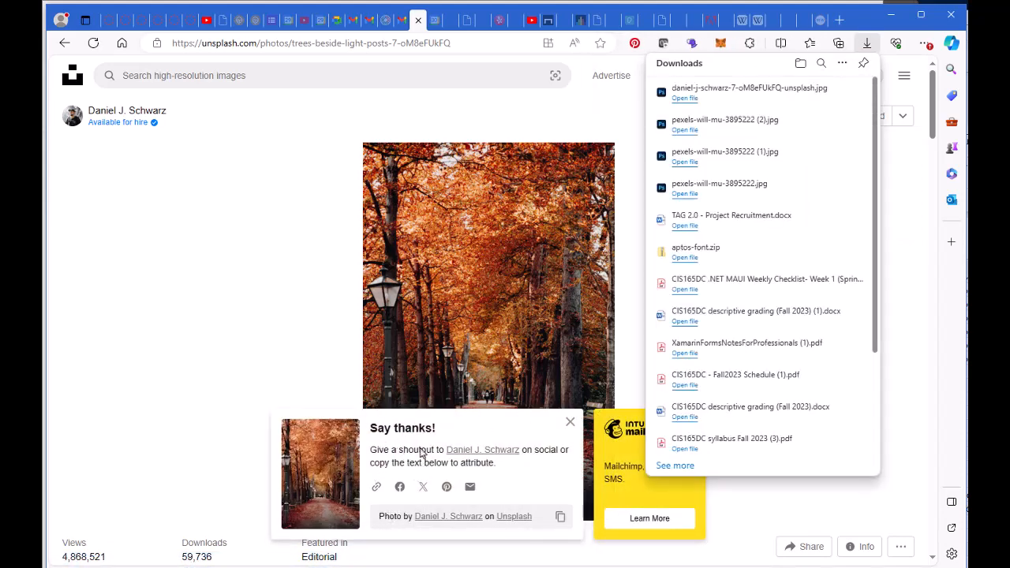
click(560, 518)
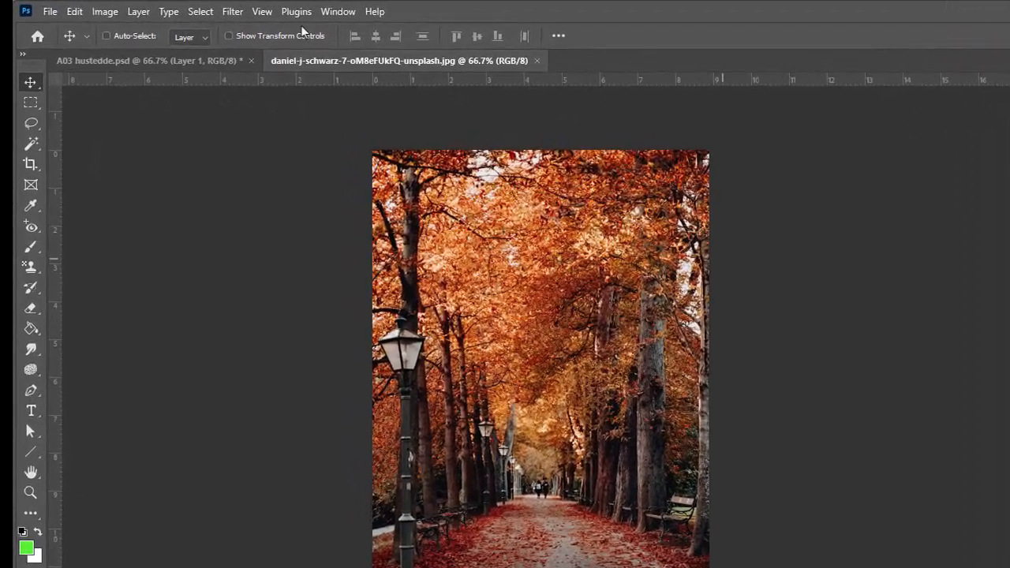
In Photoshop, hide the rulers around the opened autumn photo and show them again
click(261, 13)
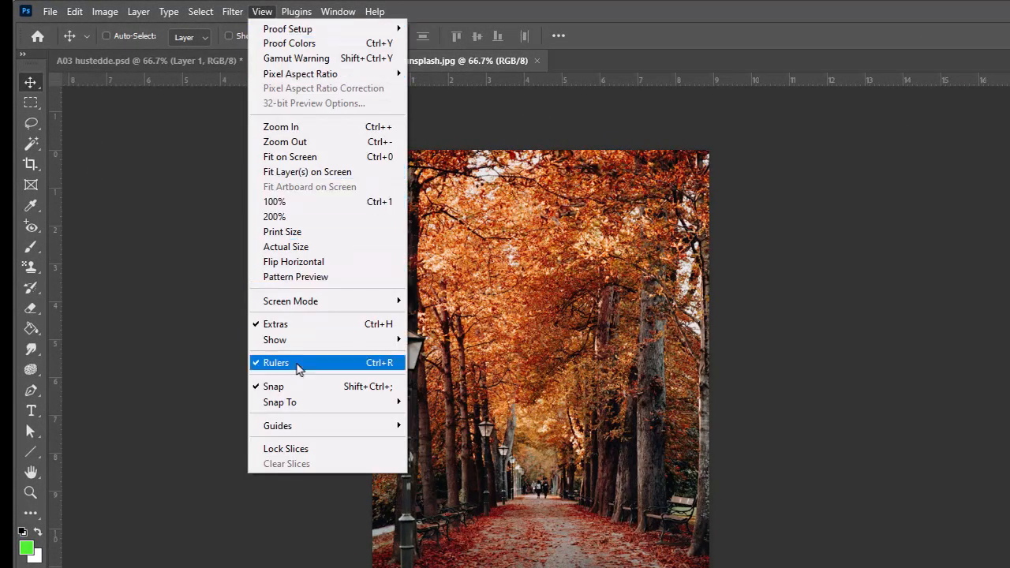
click(298, 365)
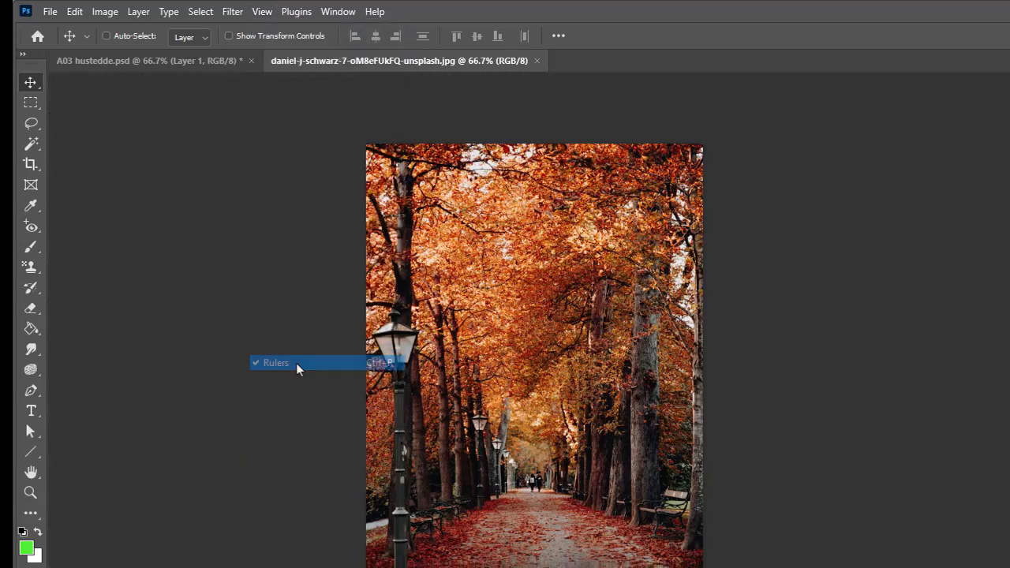
click(257, 14)
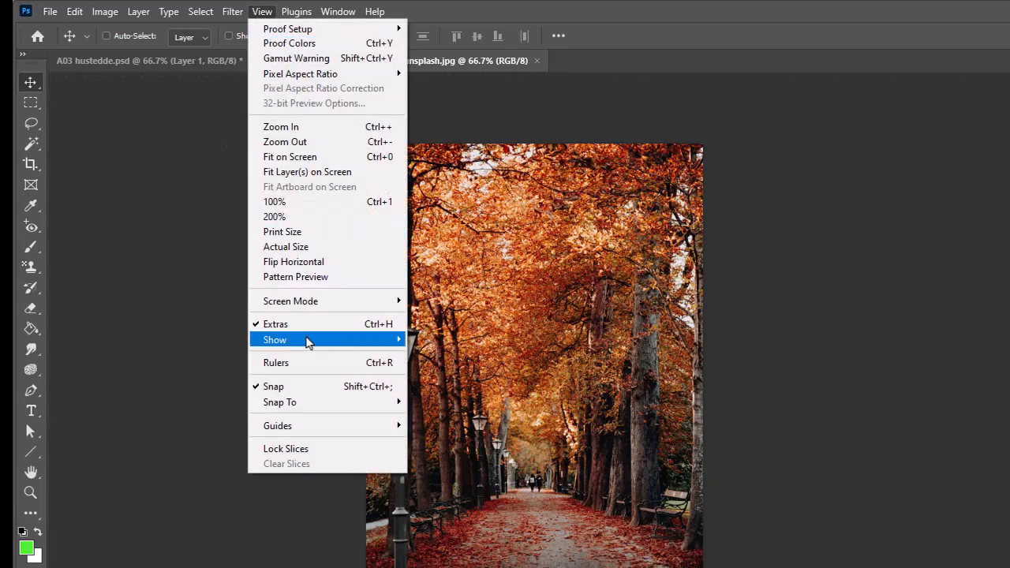
click(327, 365)
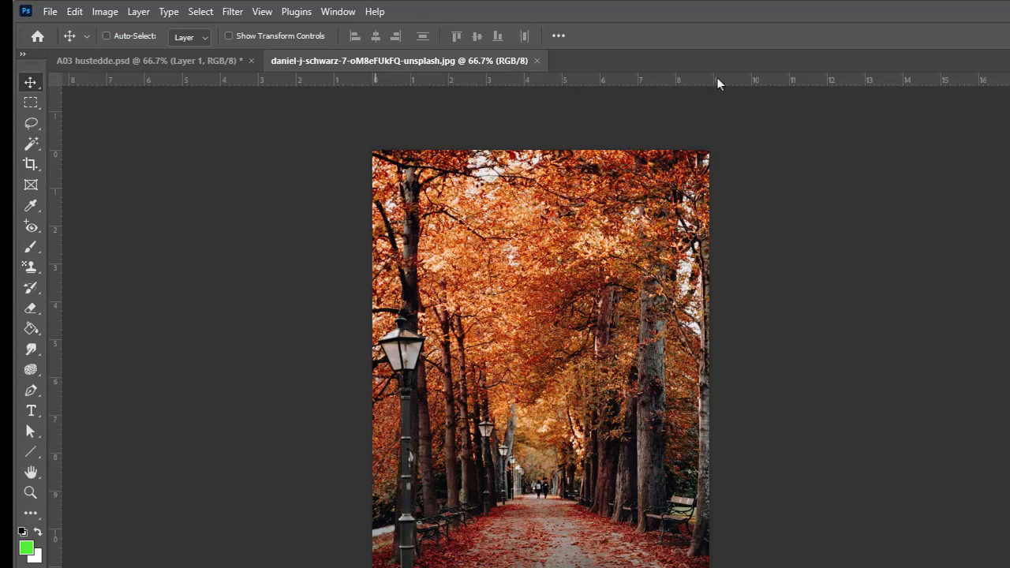
Change the ruler units to pixels and place a vertical guide at 320 px across the photo
right_click(580, 86)
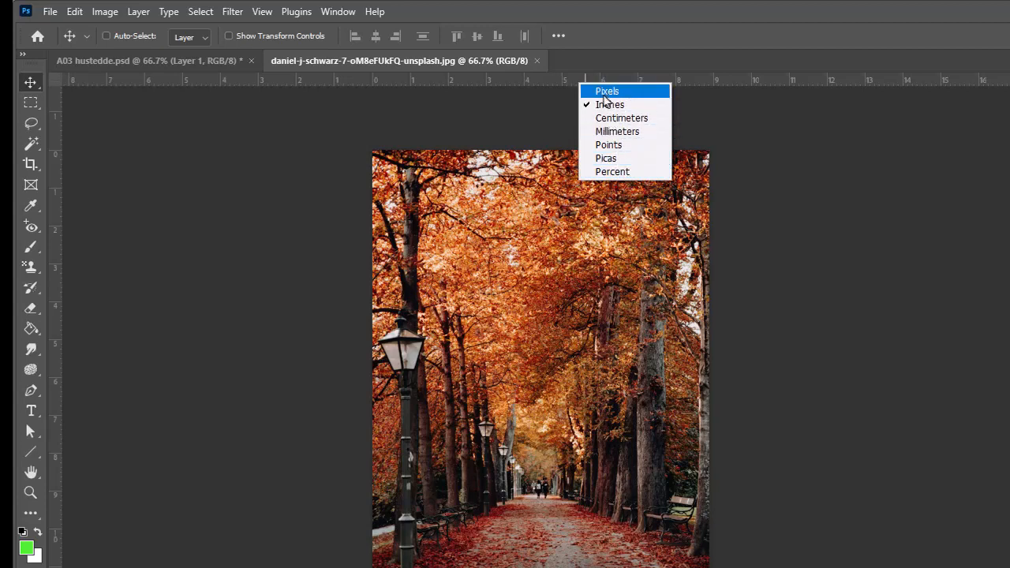
click(603, 91)
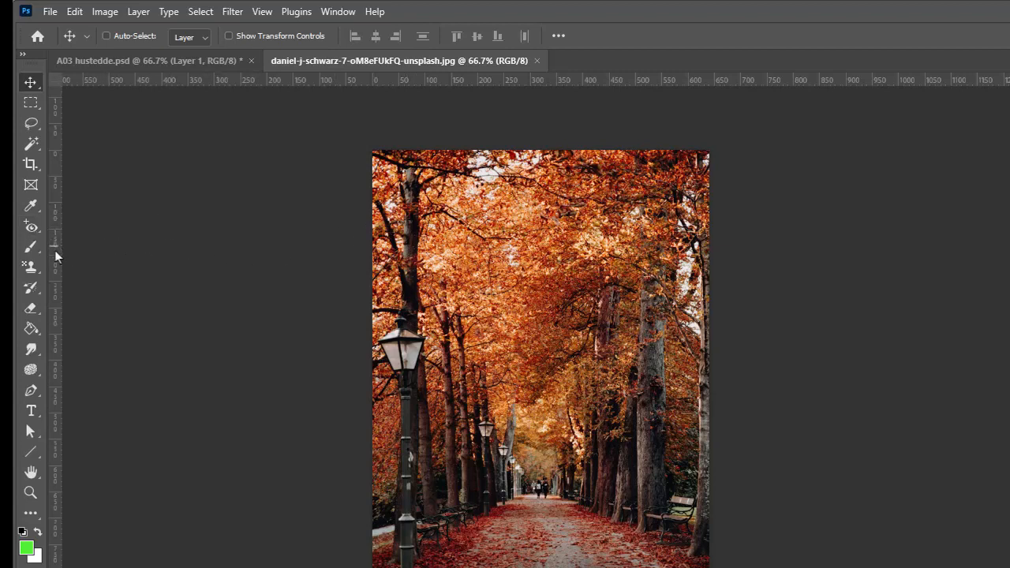
drag(55, 254, 537, 273)
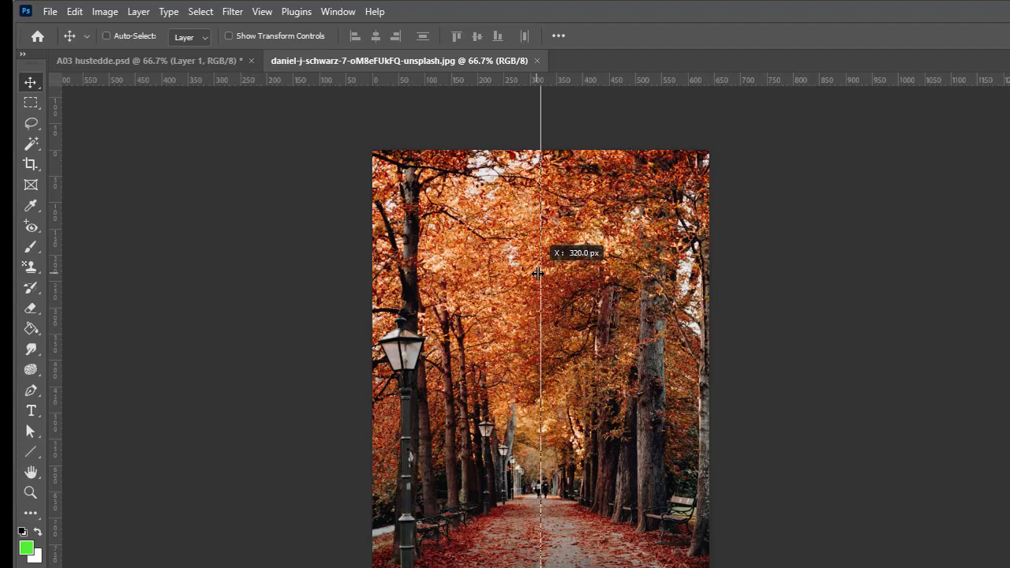
drag(537, 273, 538, 273)
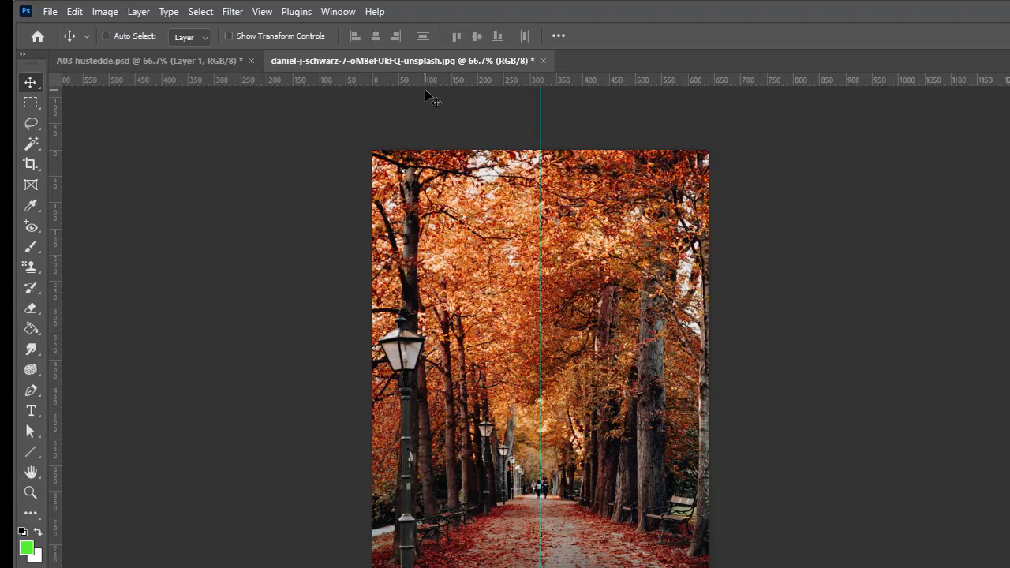
Pull a horizontal guide from the ruler to the photo's vertical centre and remove it again
drag(421, 81, 461, 402)
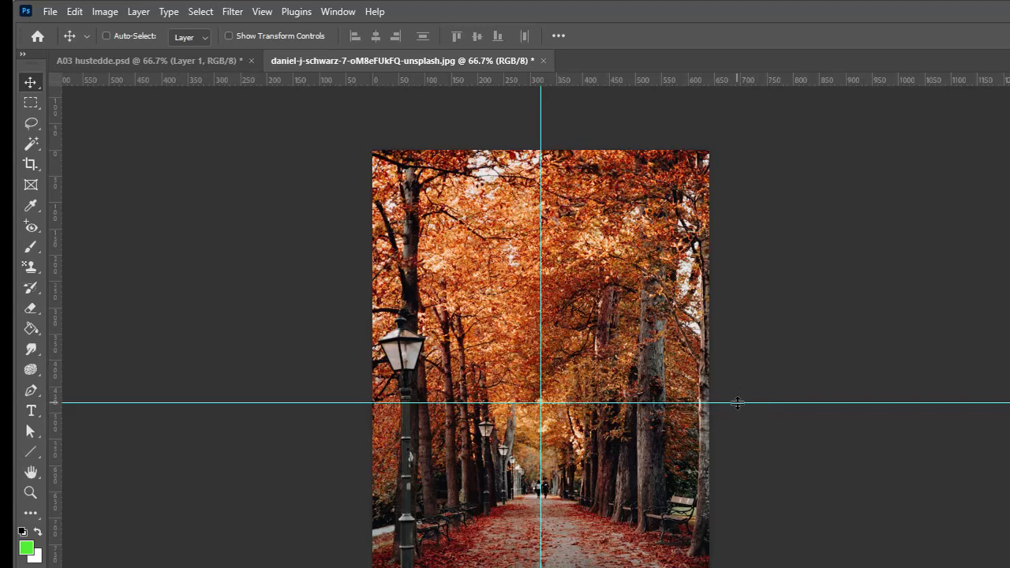
drag(735, 402, 736, 75)
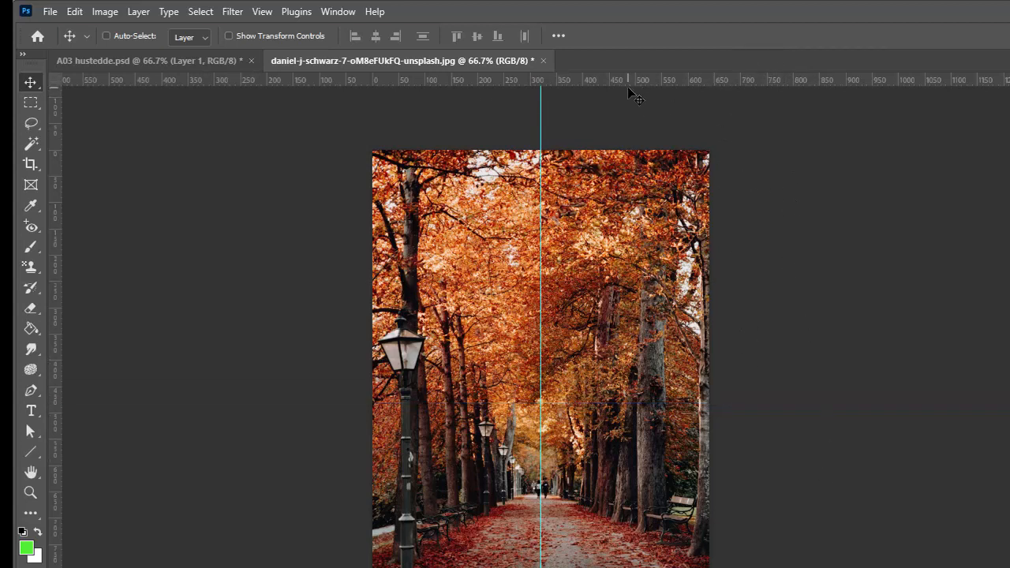
Create a new cyan horizontal guide through the vertical centre of the photo using the New Guide command
click(260, 12)
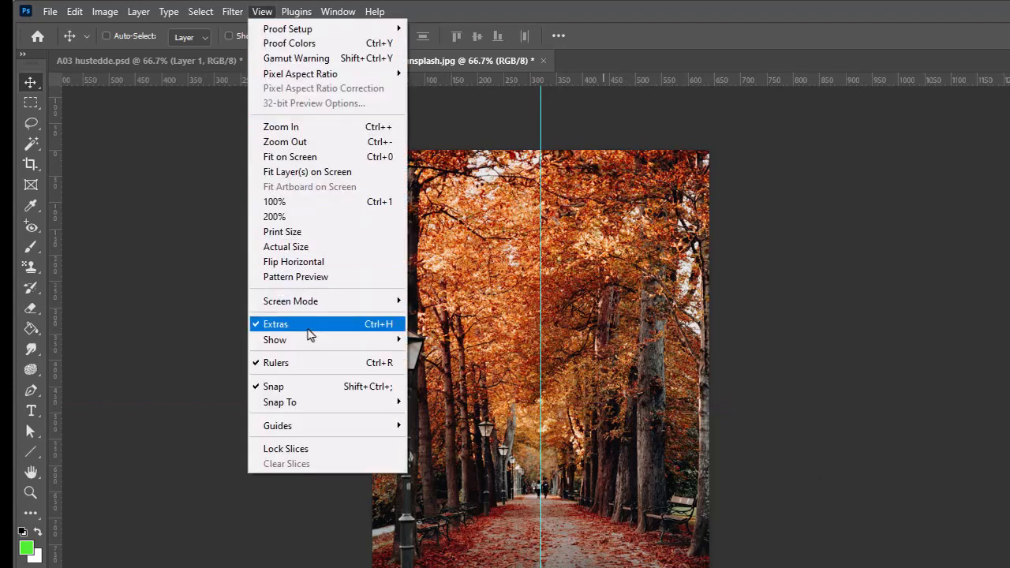
mouse_move(344, 426)
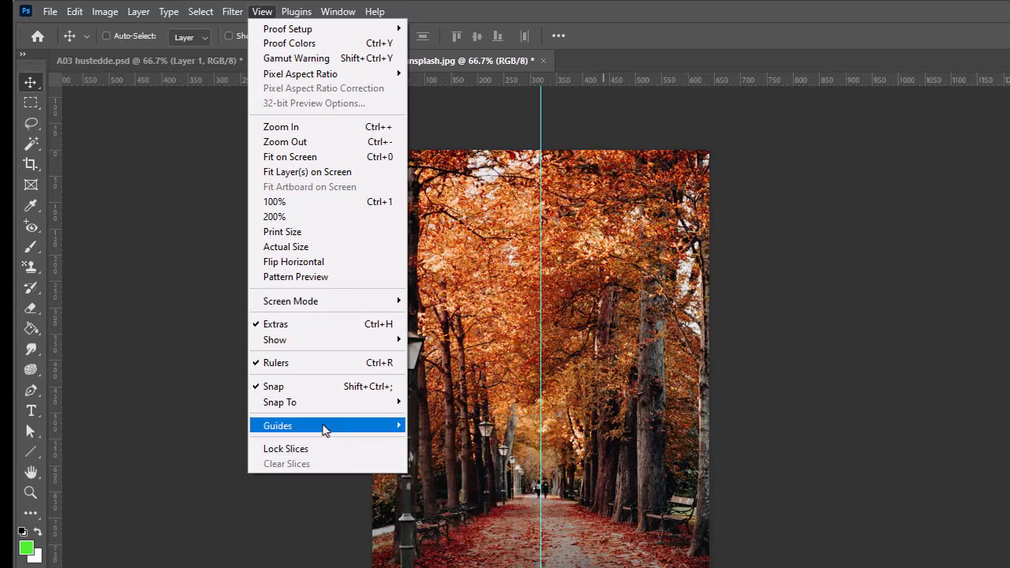
click(481, 516)
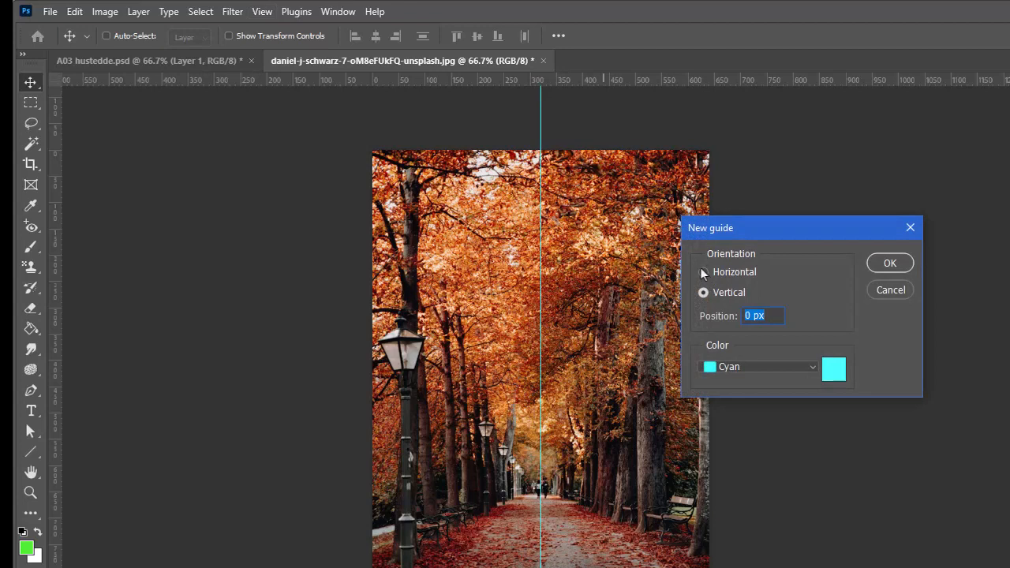
click(702, 274)
drag(754, 318, 739, 314)
click(892, 268)
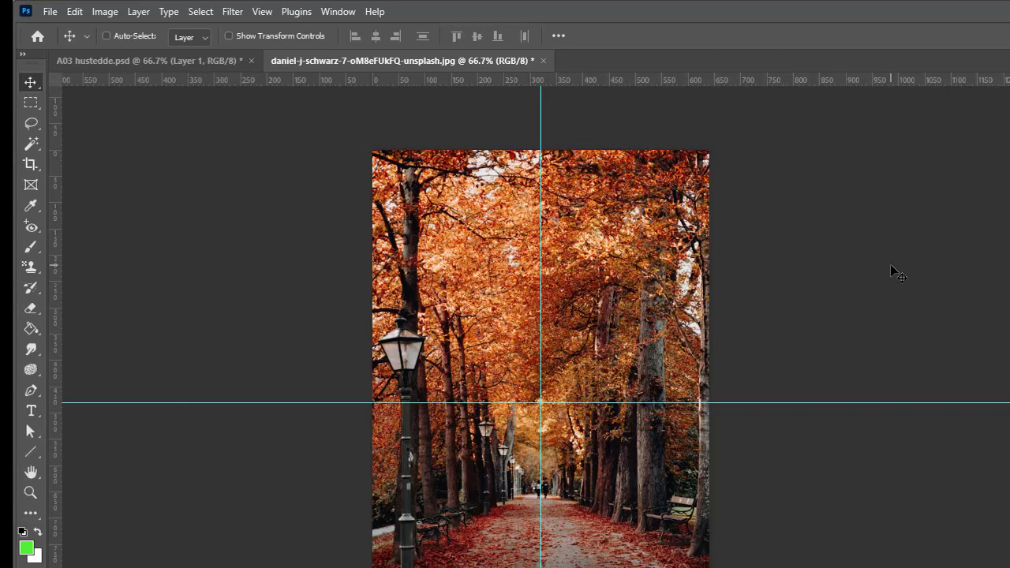
Draw an elliptical marquee selection about 513 by 684 px, centred on the intersection of the two guides
key(m)
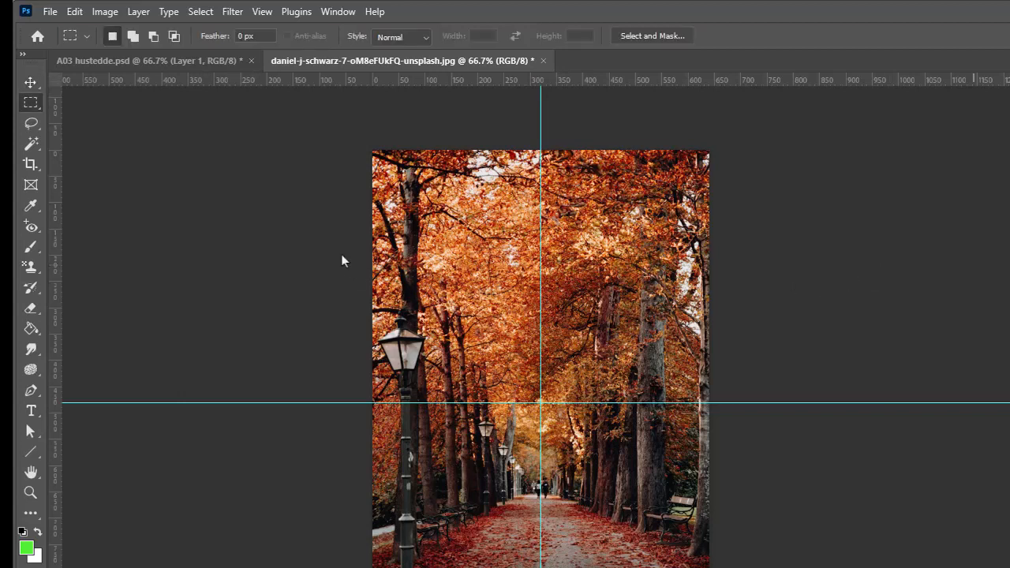
click(37, 107)
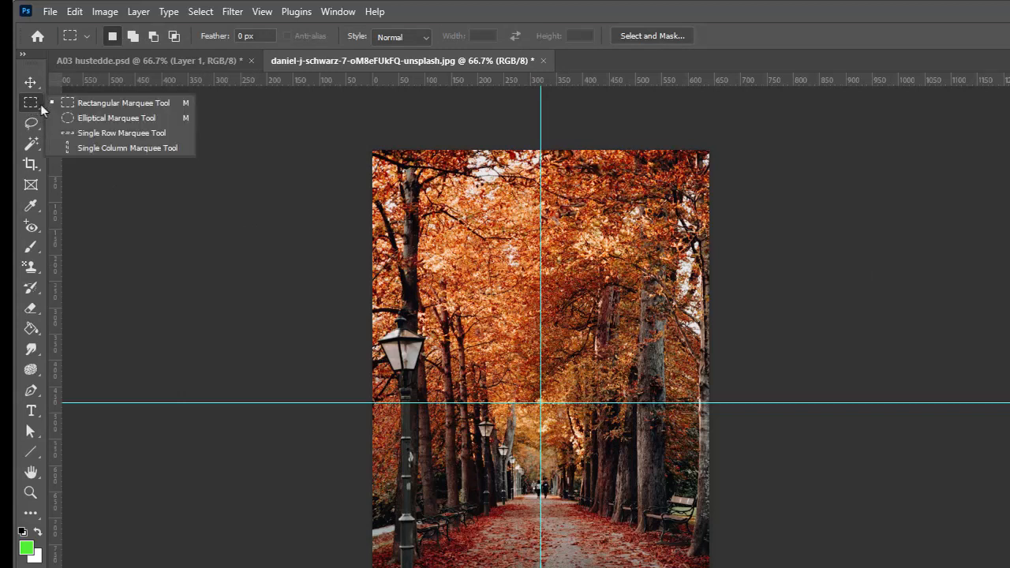
click(81, 120)
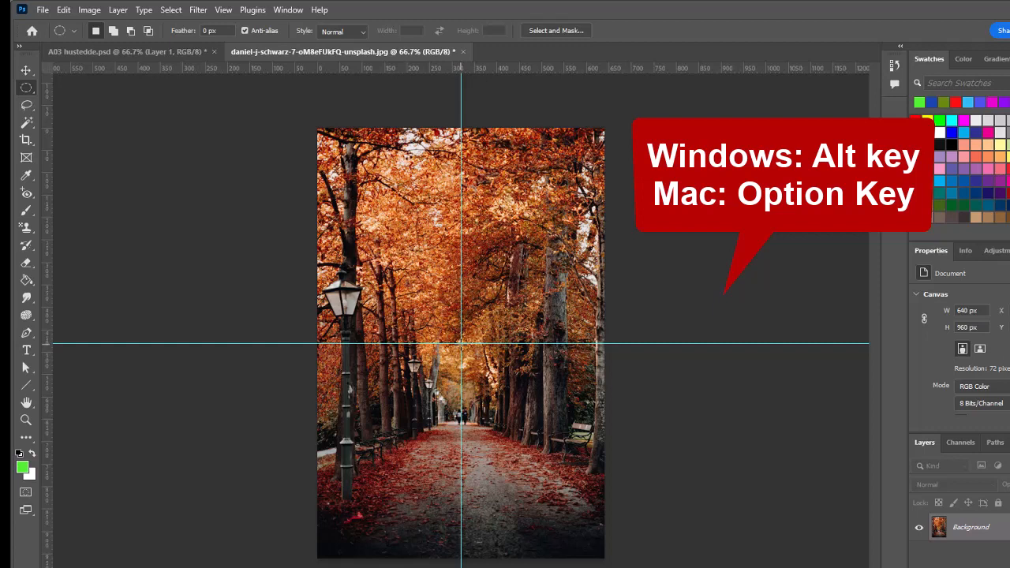
mouse_move(461, 343)
mouse_down()
mouse_move(548, 410)
mouse_move(567, 509)
mouse_move(577, 498)
mouse_up()
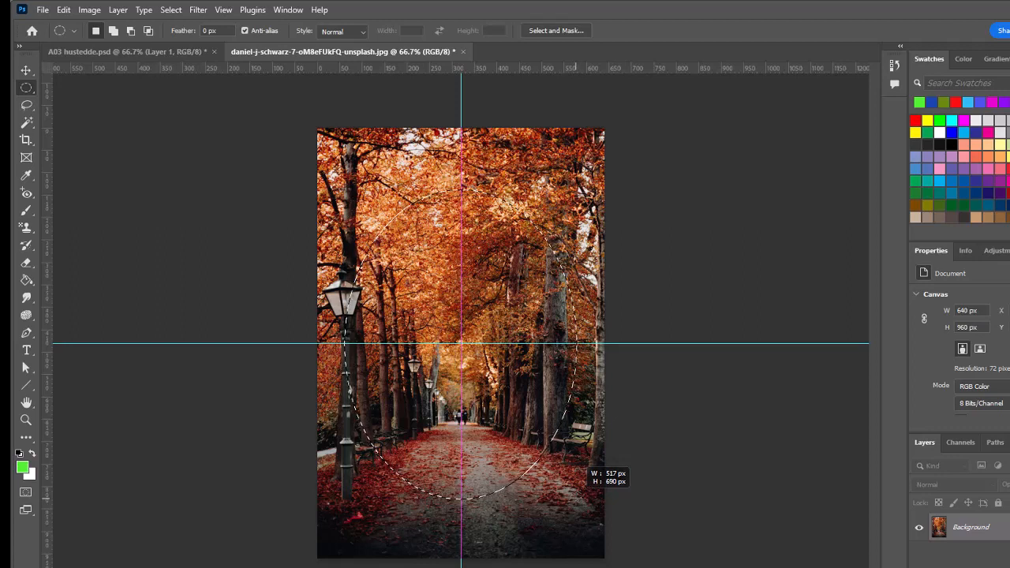
drag(577, 499, 578, 498)
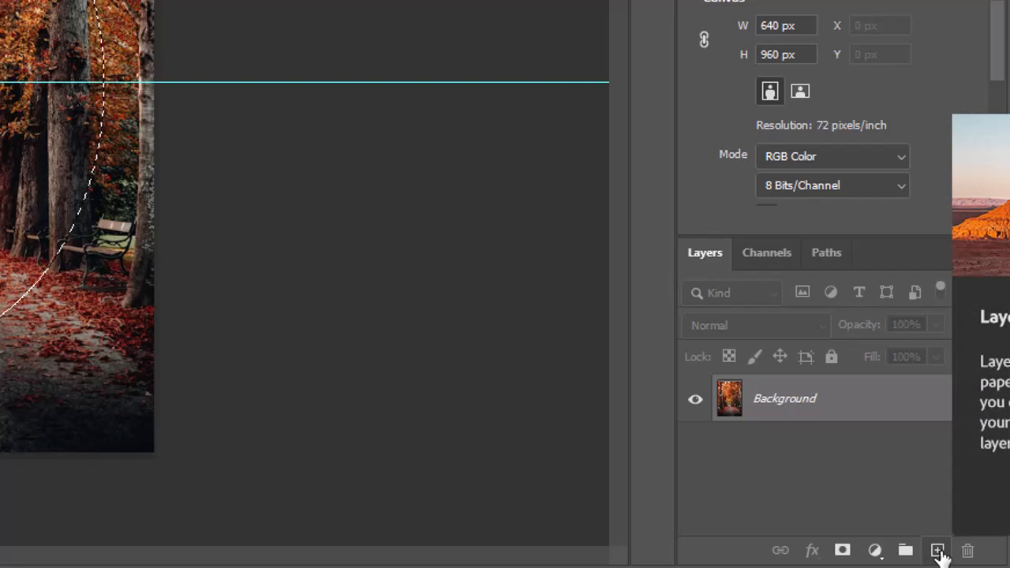
Add a new layer above the Background and invert the elliptical selection
click(938, 553)
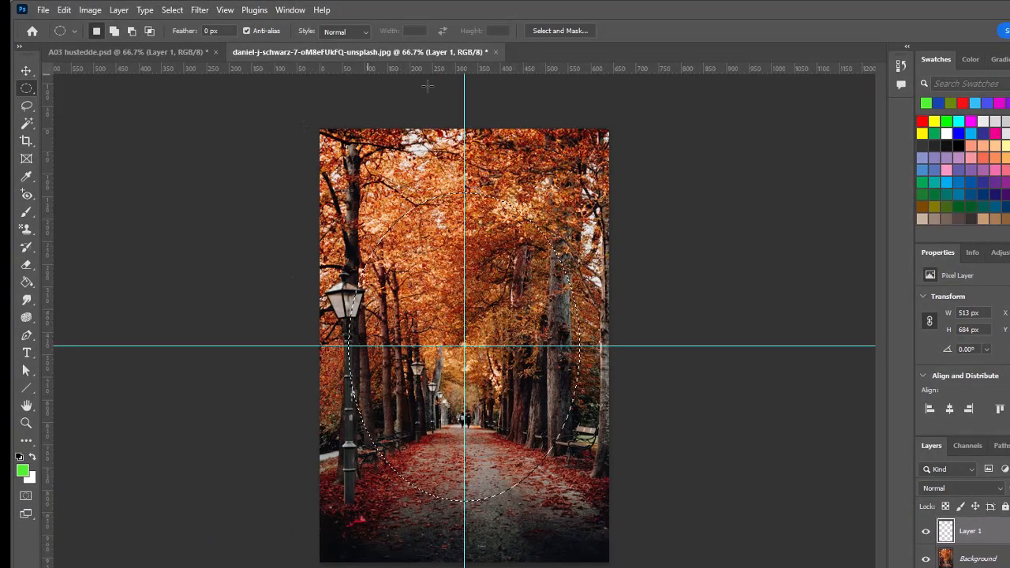
click(173, 10)
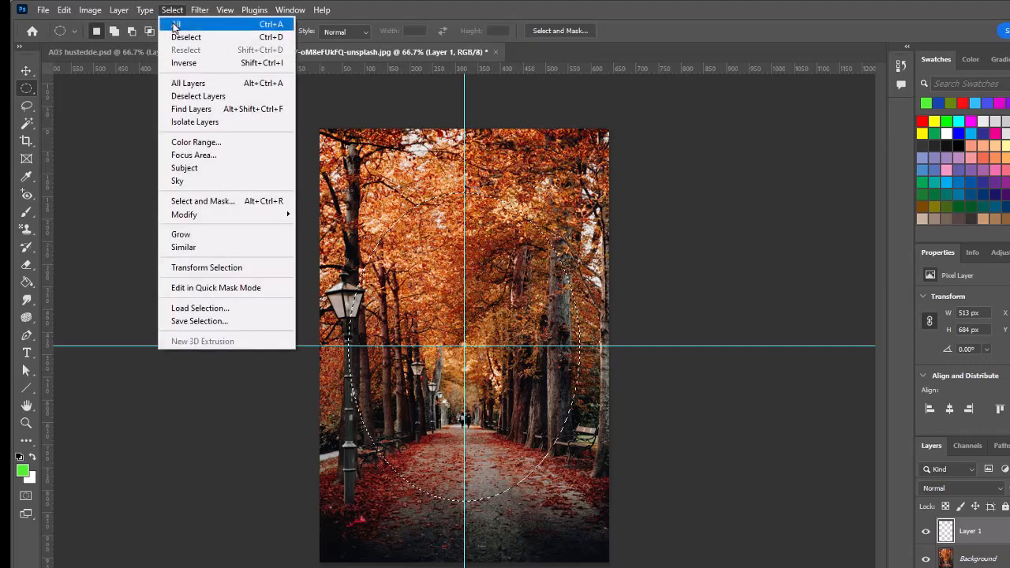
click(183, 63)
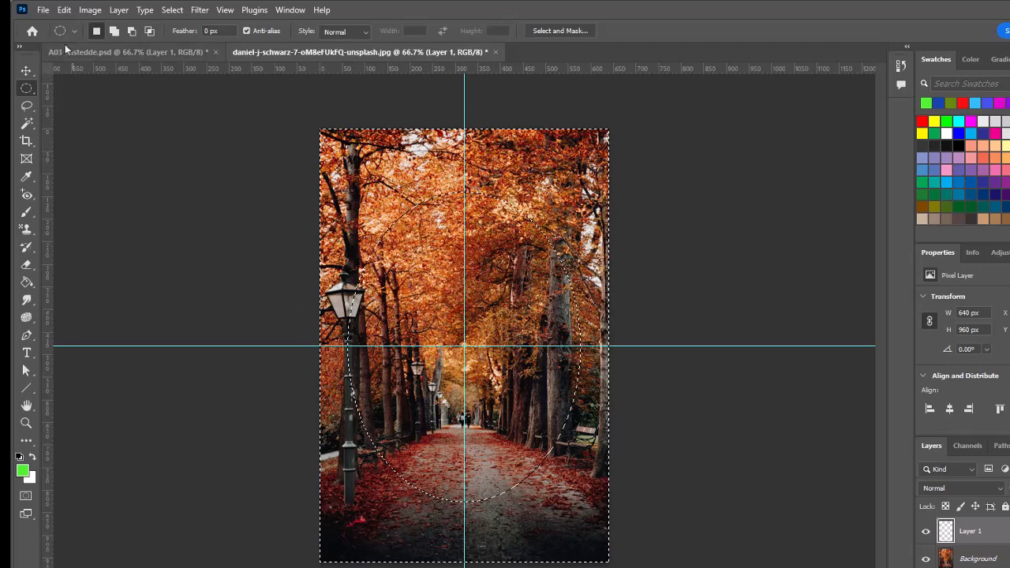
Fill the inverted selection on Layer 1 with White at 50% opacity in Normal mode, and deselect
click(64, 9)
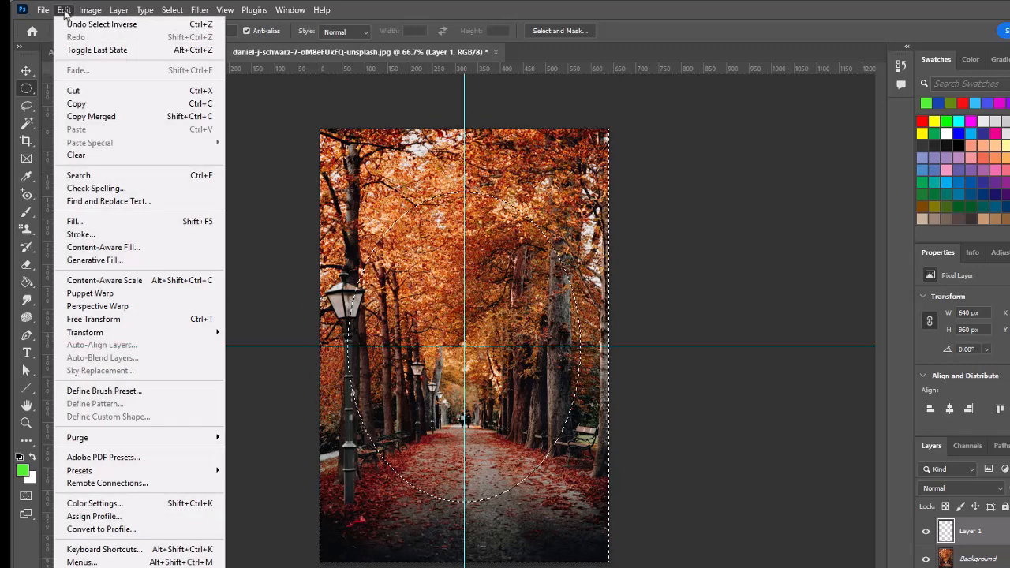
click(77, 222)
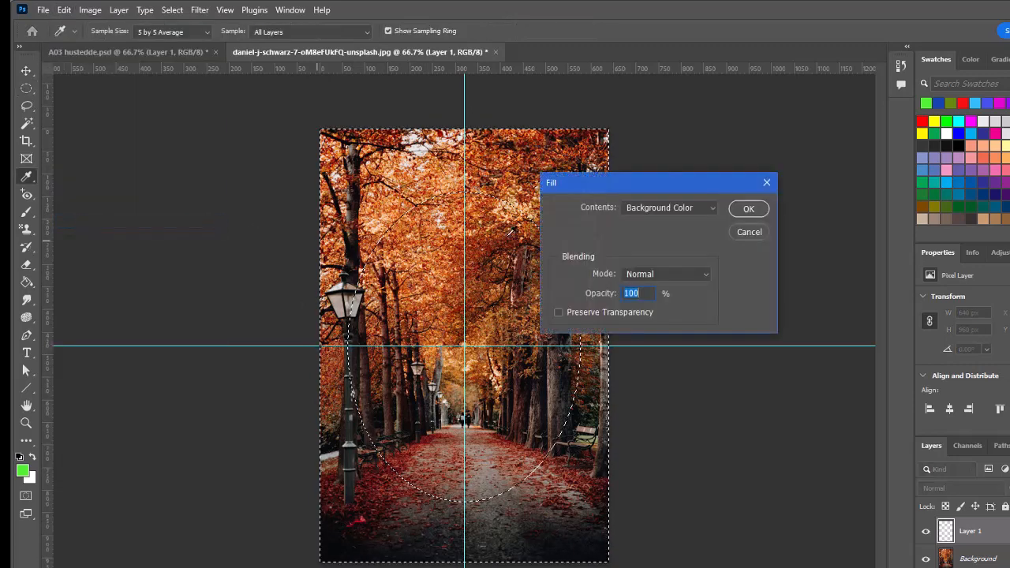
click(709, 208)
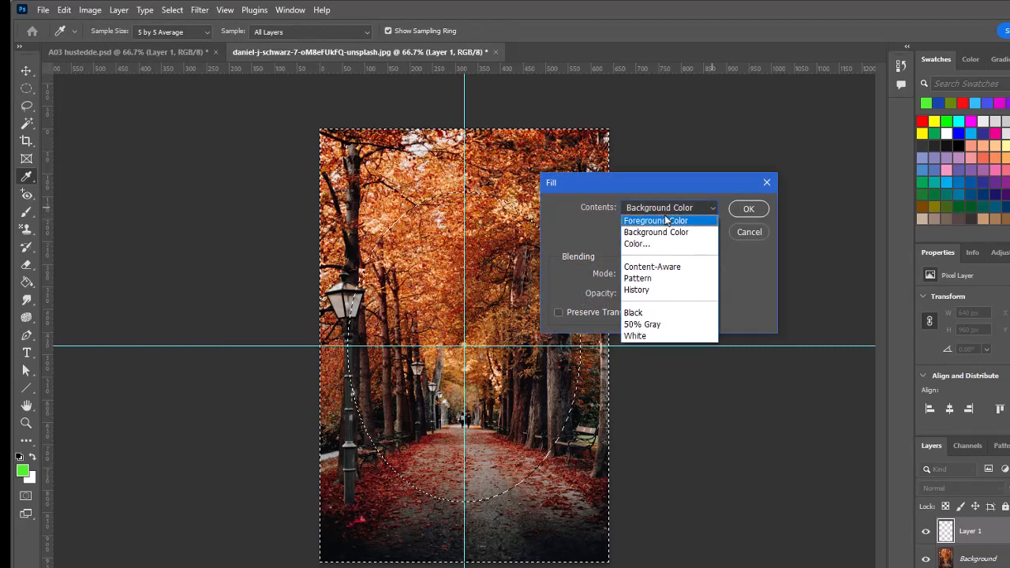
click(645, 337)
drag(637, 293, 616, 292)
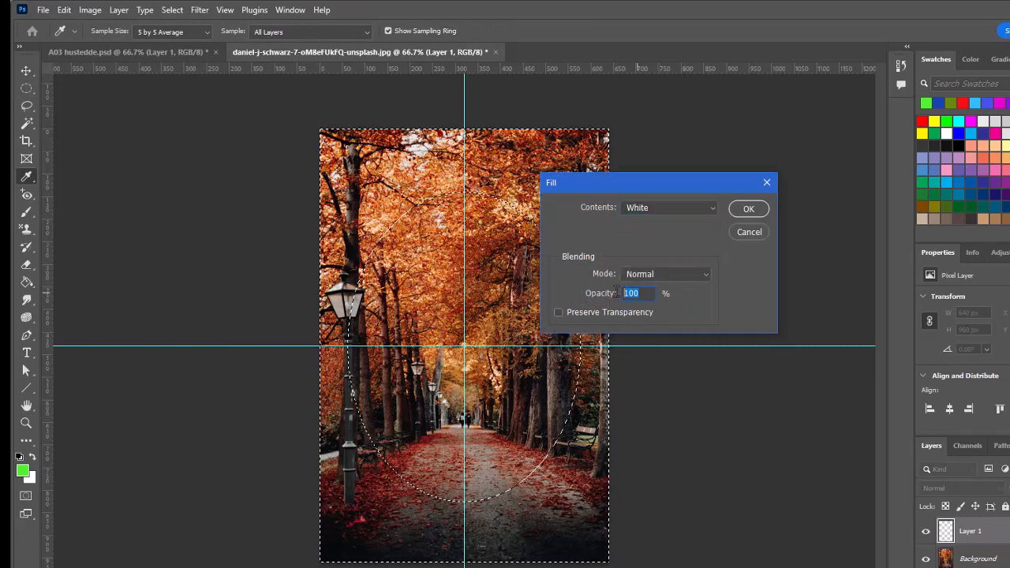
text(50)
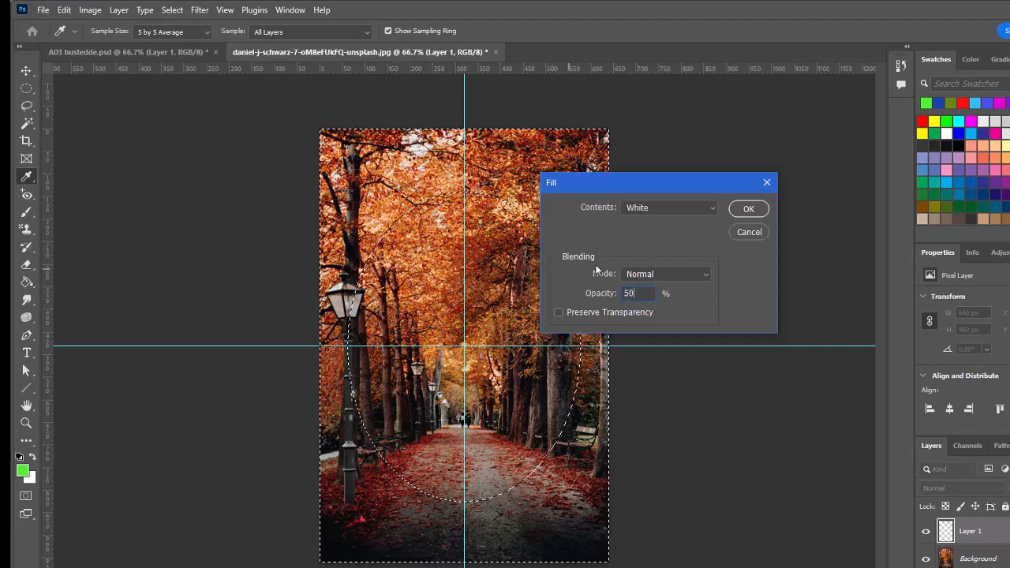
click(750, 208)
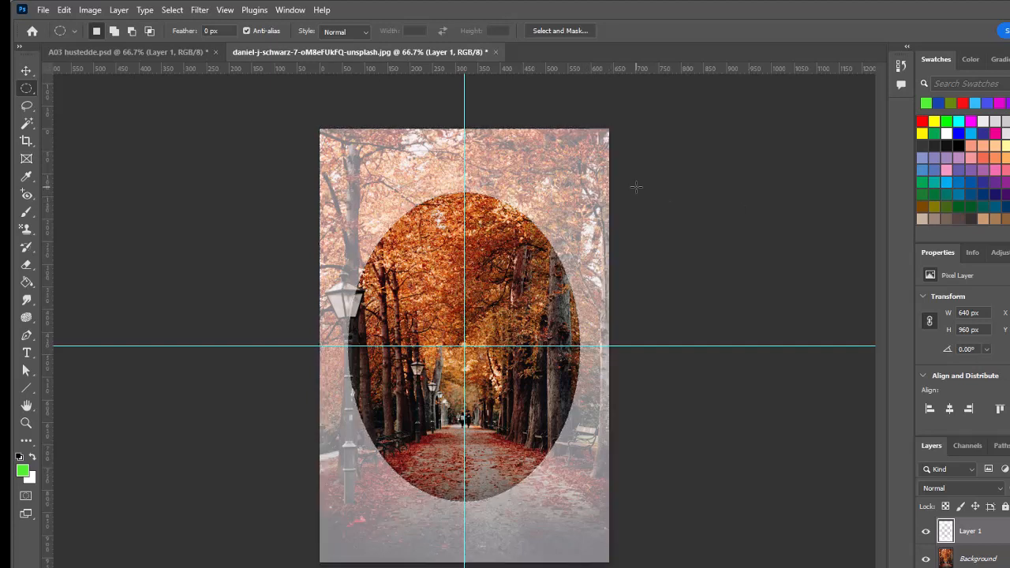
key(ctrl+d)
Create a new cyan vertical guide at 30 px, near the photo's left edge
click(226, 11)
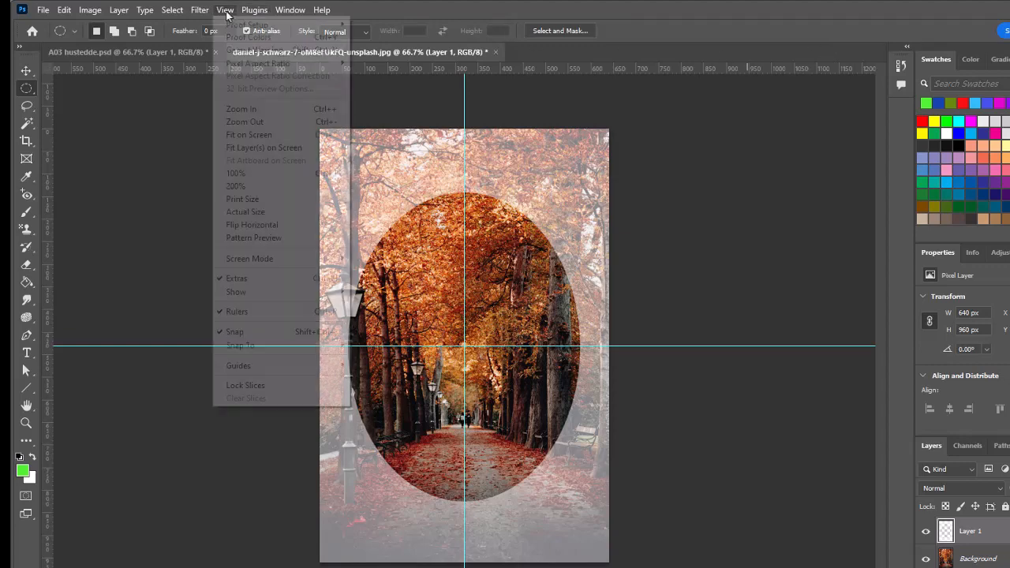
mouse_move(261, 366)
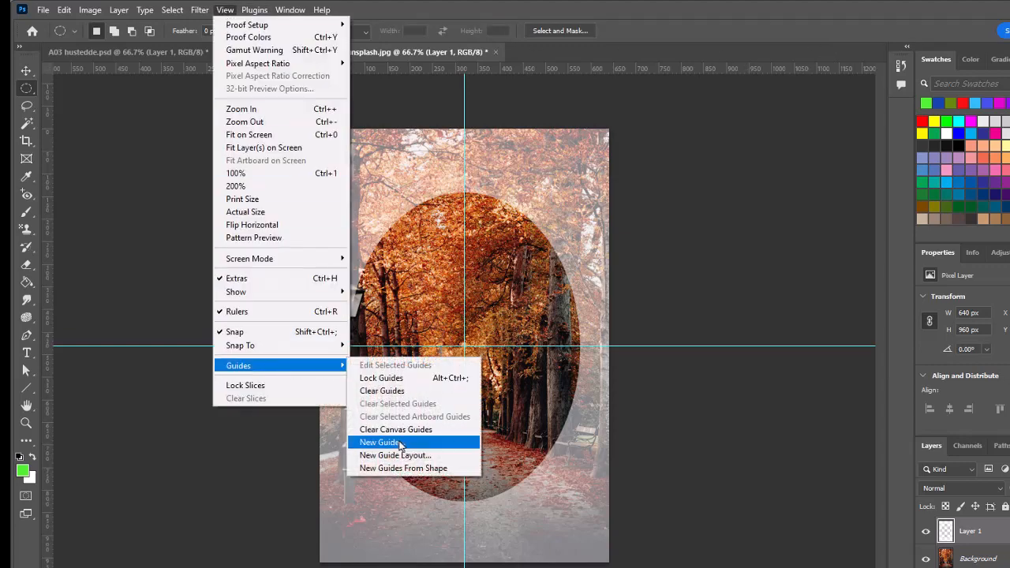
click(401, 441)
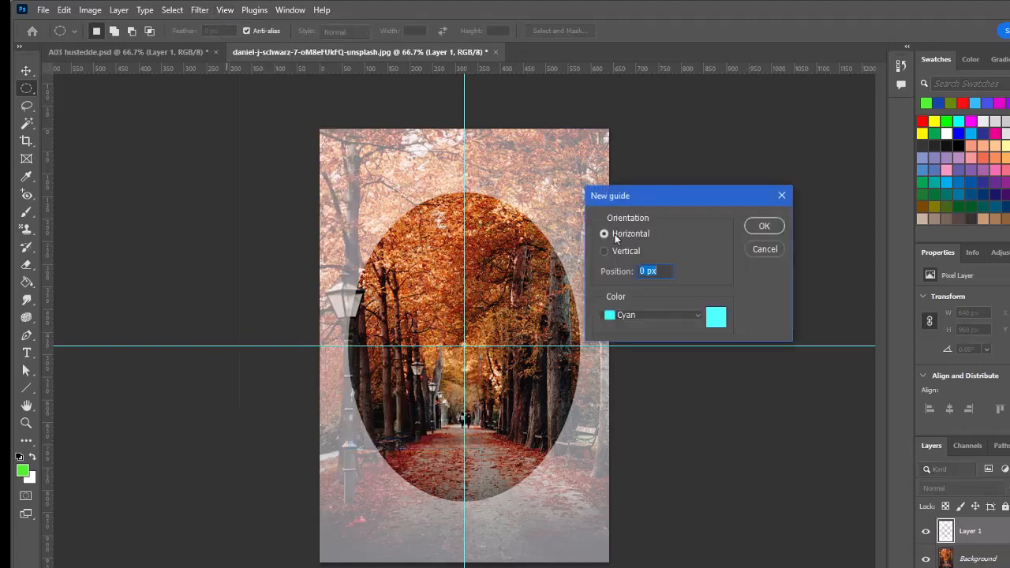
click(605, 252)
text(3)
click(773, 225)
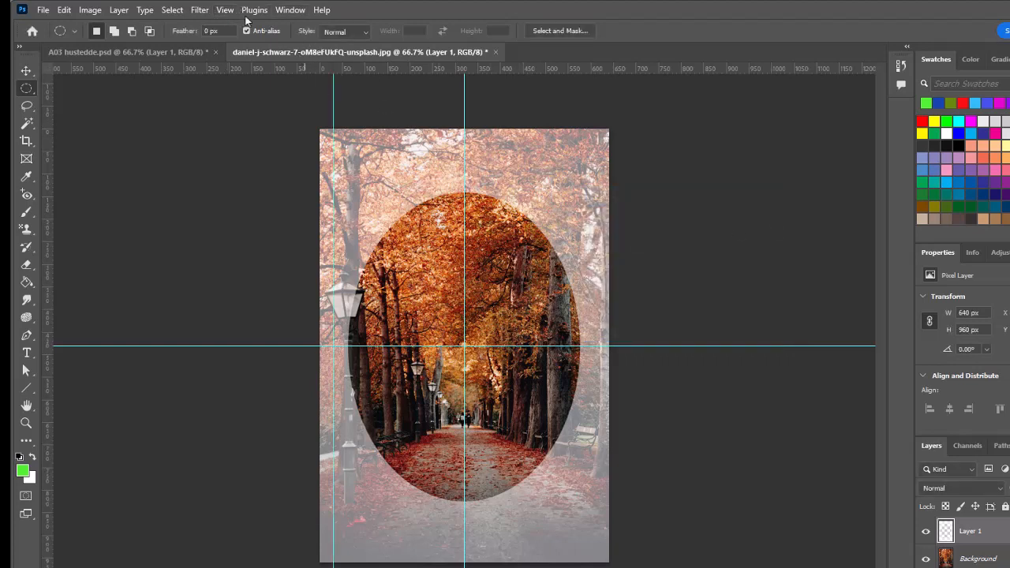
Create a new cyan vertical guide at 610 px, near the photo's right edge
click(226, 11)
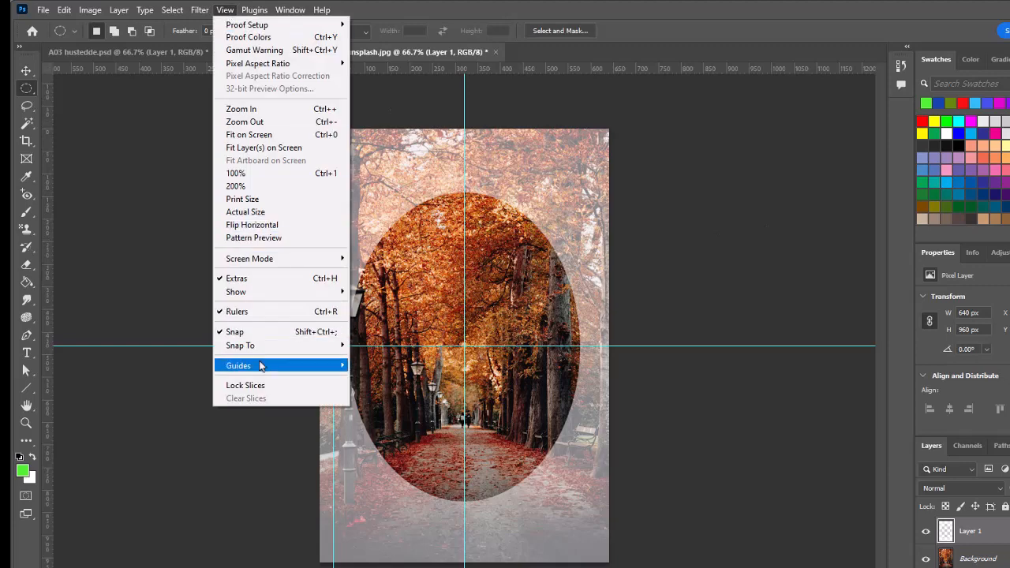
mouse_move(288, 371)
click(381, 442)
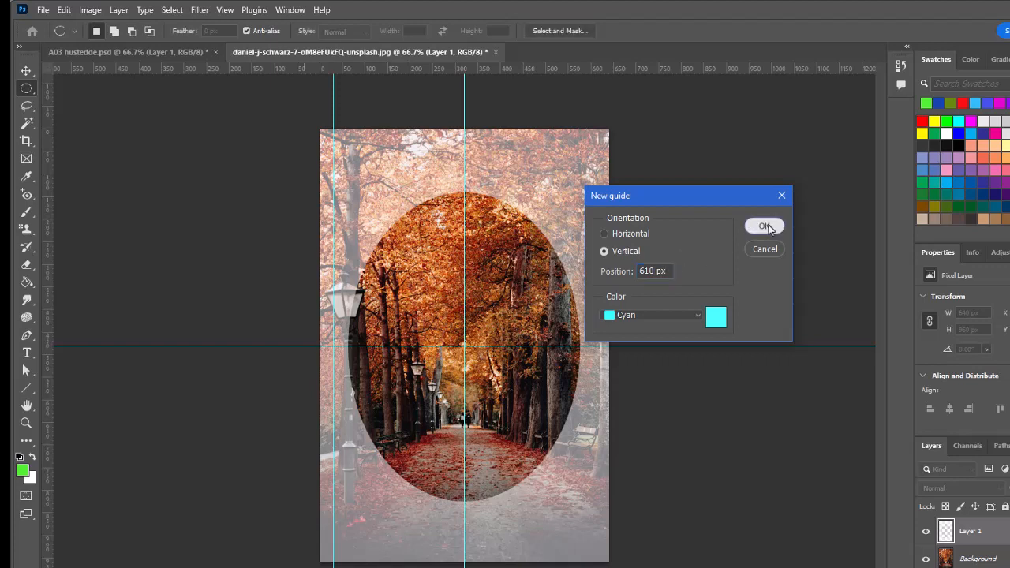
click(764, 226)
Create a new cyan horizontal guide at 30 px, near the photo's upper edge
click(225, 9)
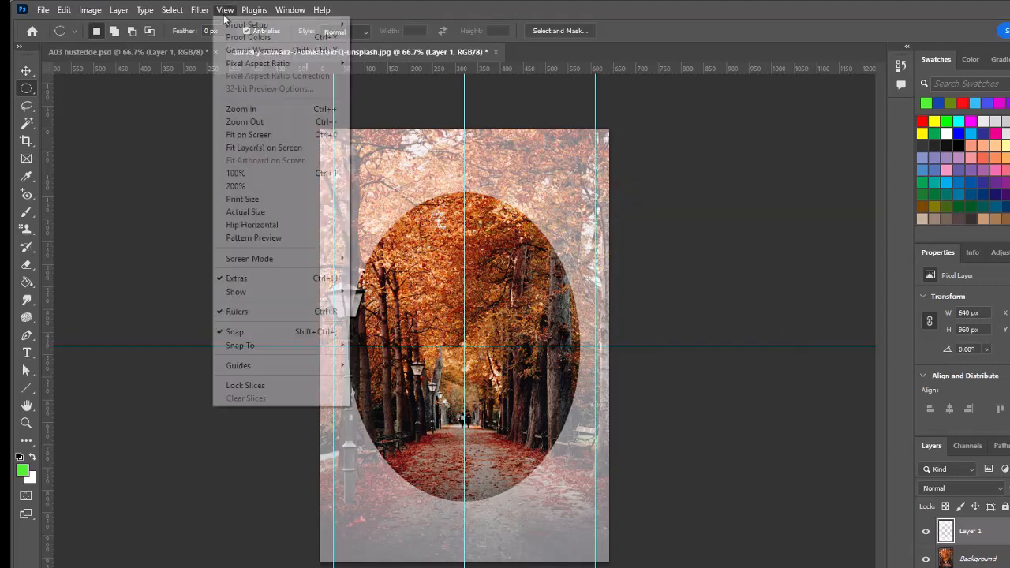
mouse_move(240, 364)
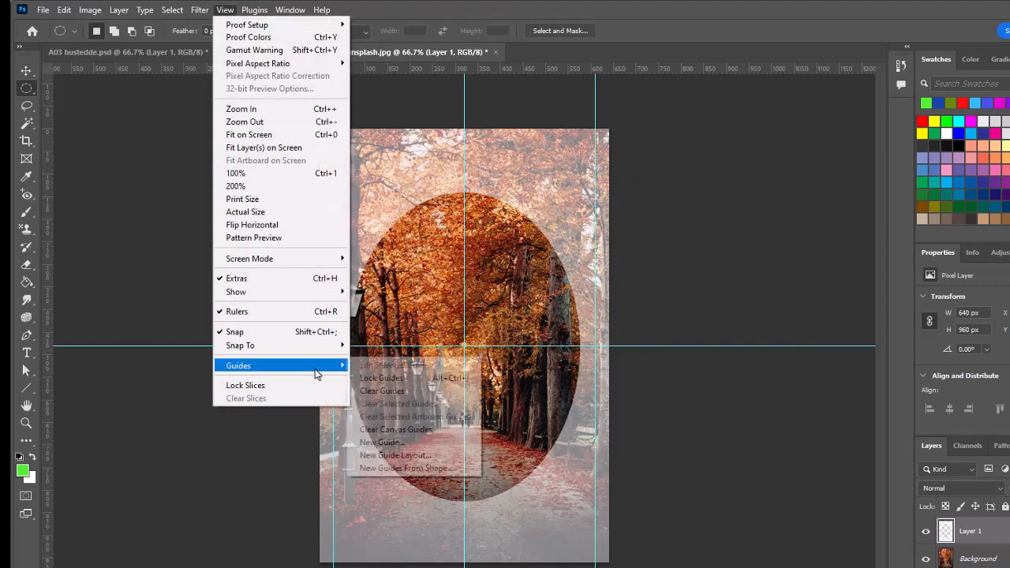
click(426, 439)
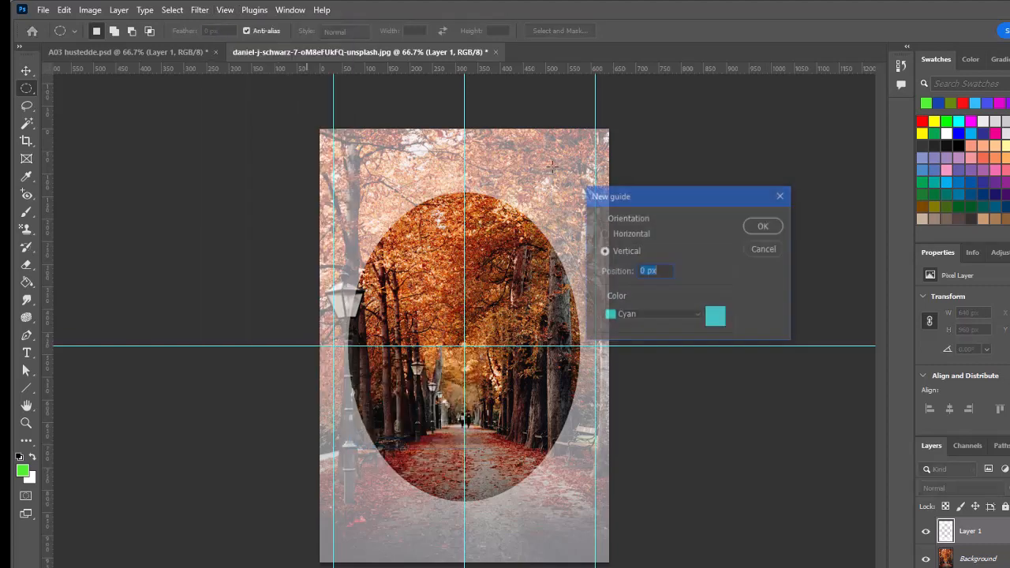
click(611, 234)
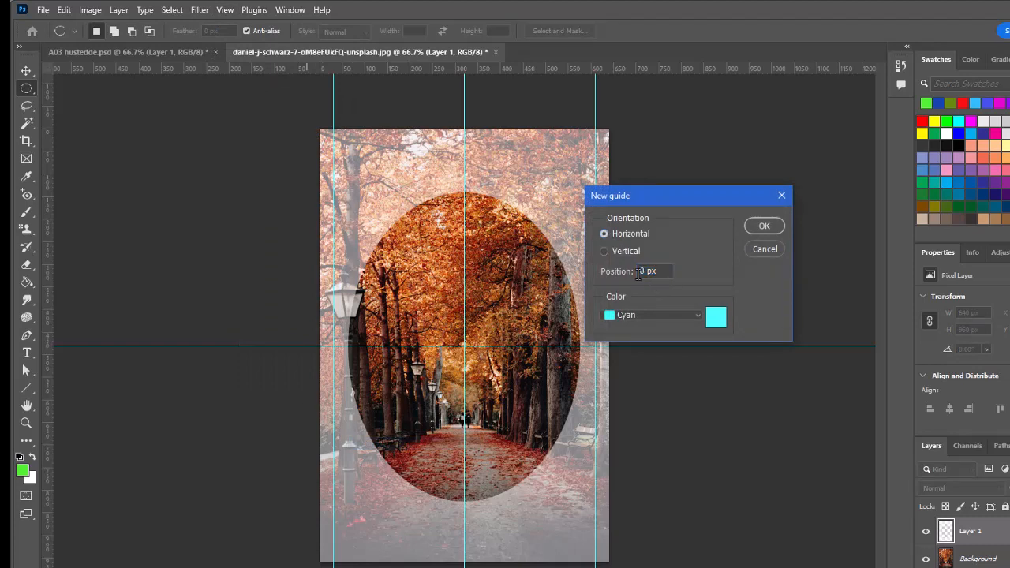
text(25)
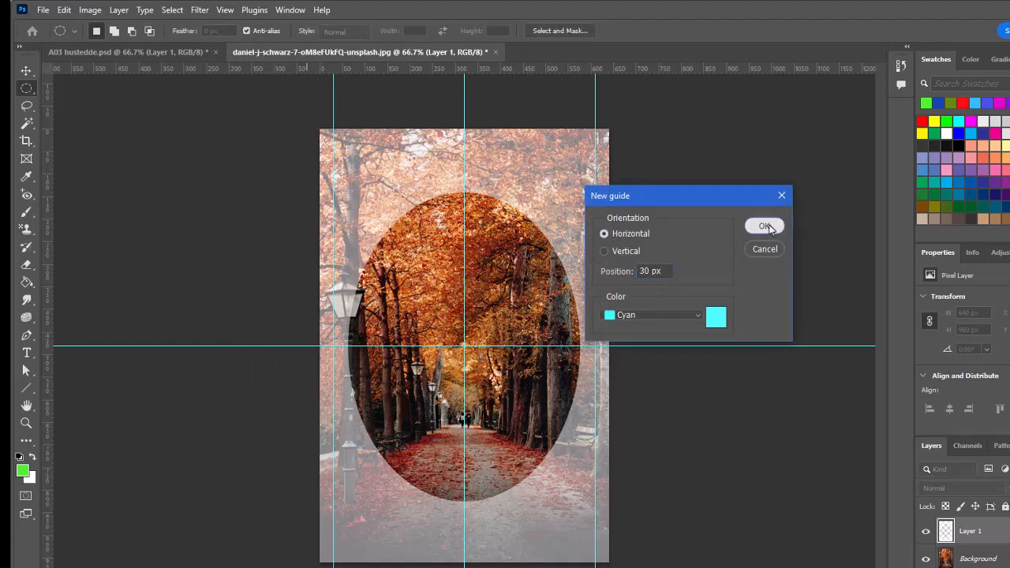
click(764, 227)
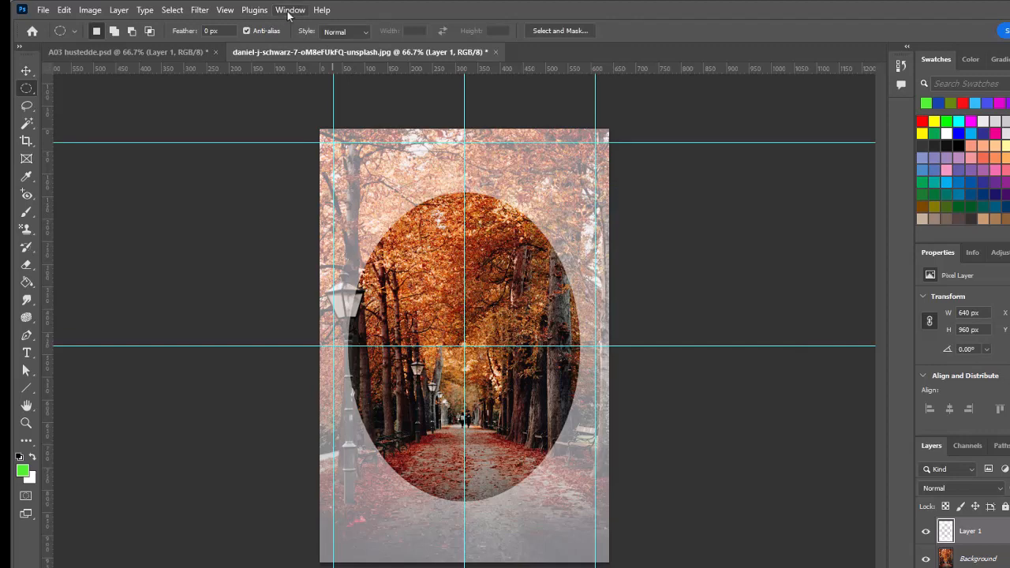
Create a new cyan horizontal guide at 930 px, near the photo's lower edge
click(225, 10)
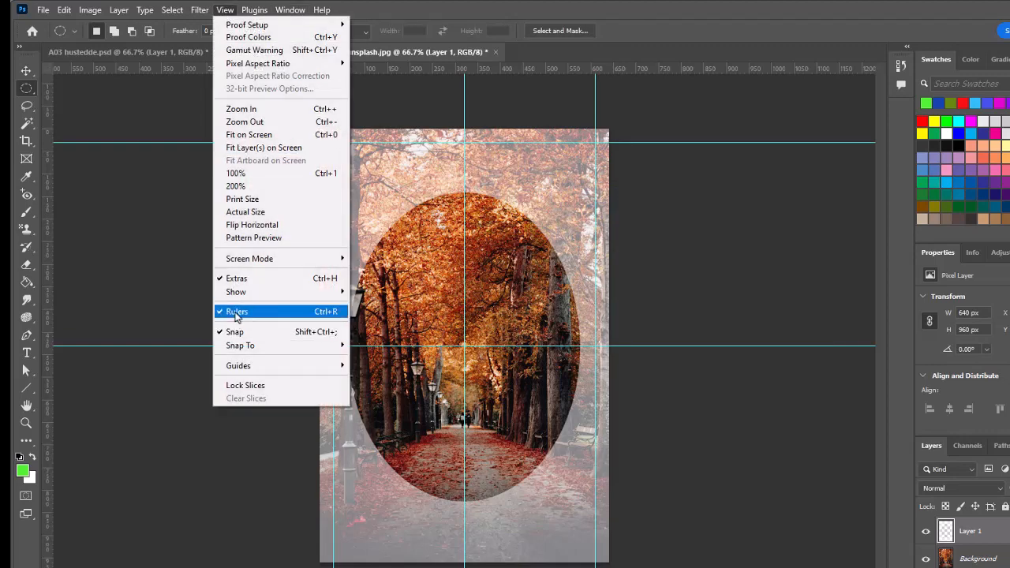
mouse_move(260, 371)
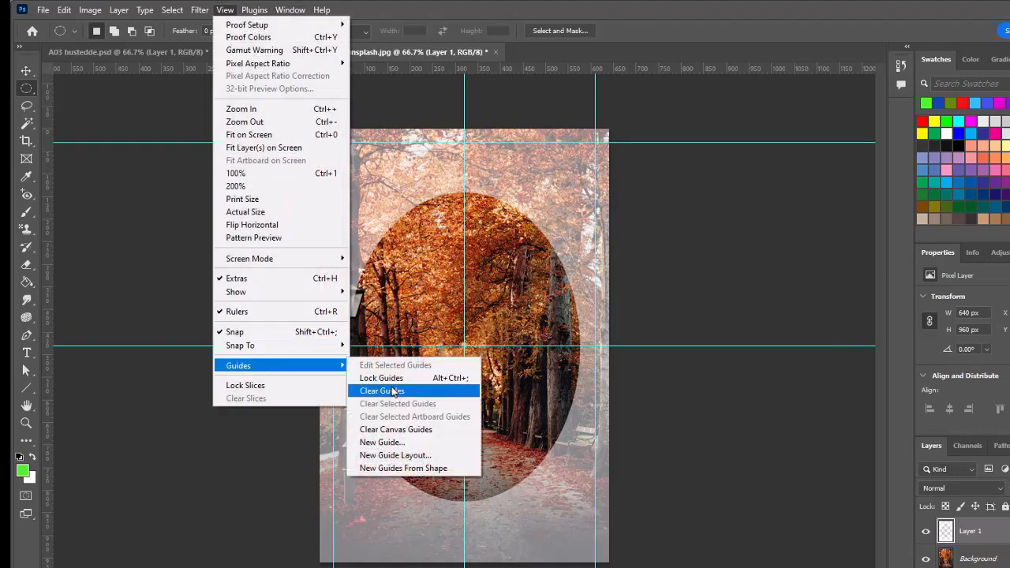
click(405, 447)
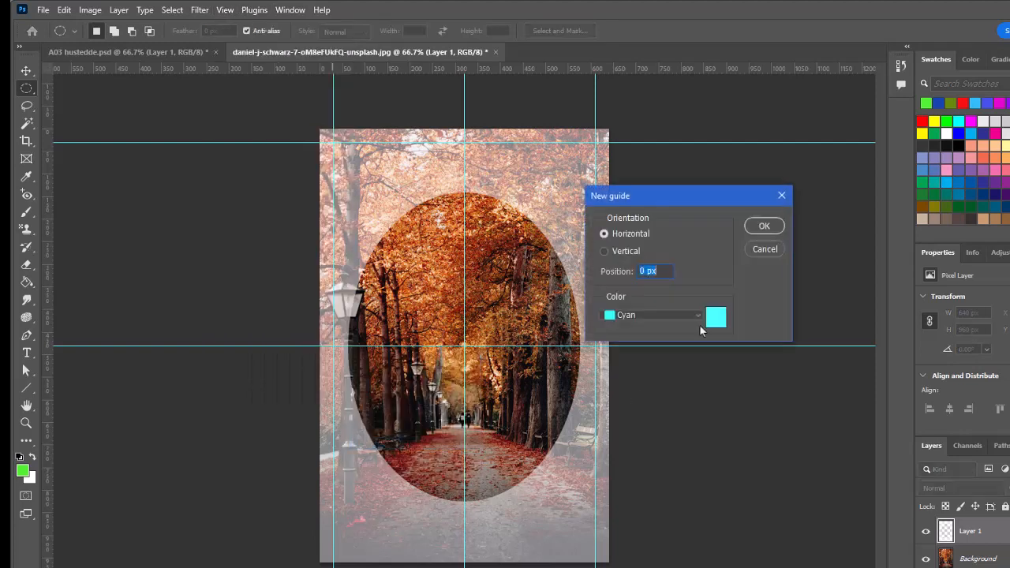
text(930)
click(764, 227)
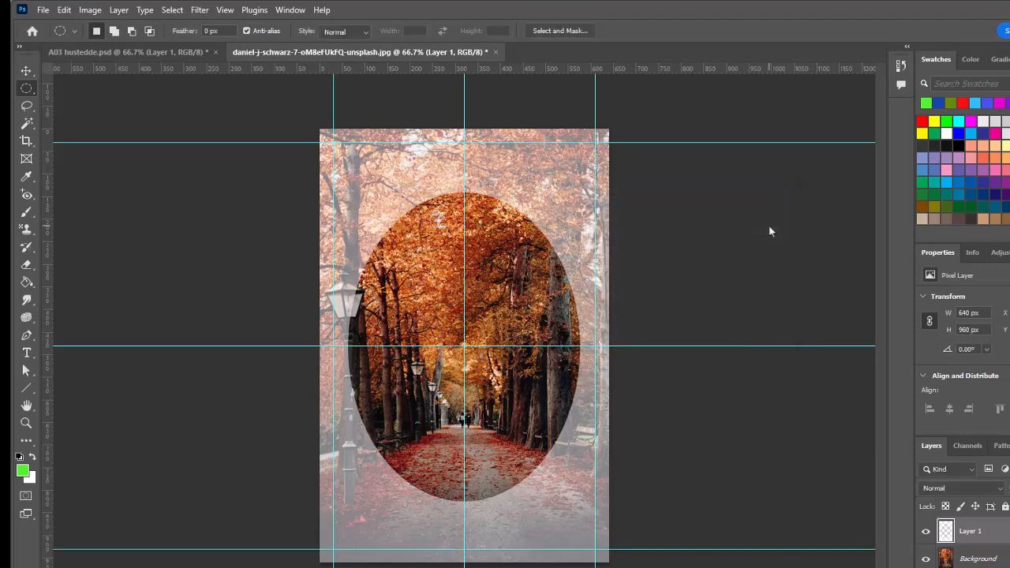
Enable snapping to guides and draw a 580 by 900 px rectangular marquee selection along the four outer guides
right_click(31, 93)
click(65, 94)
click(227, 11)
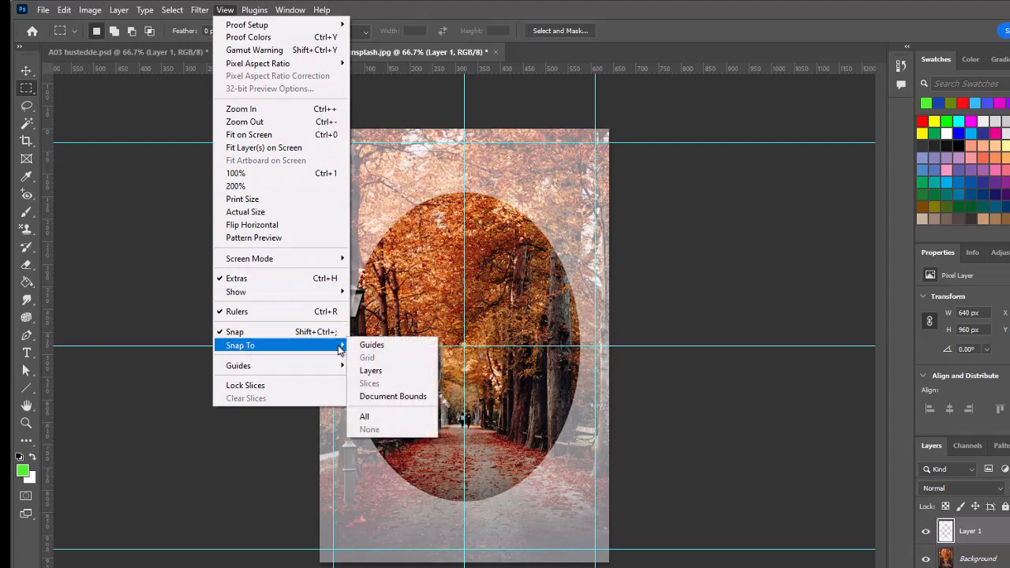
click(375, 346)
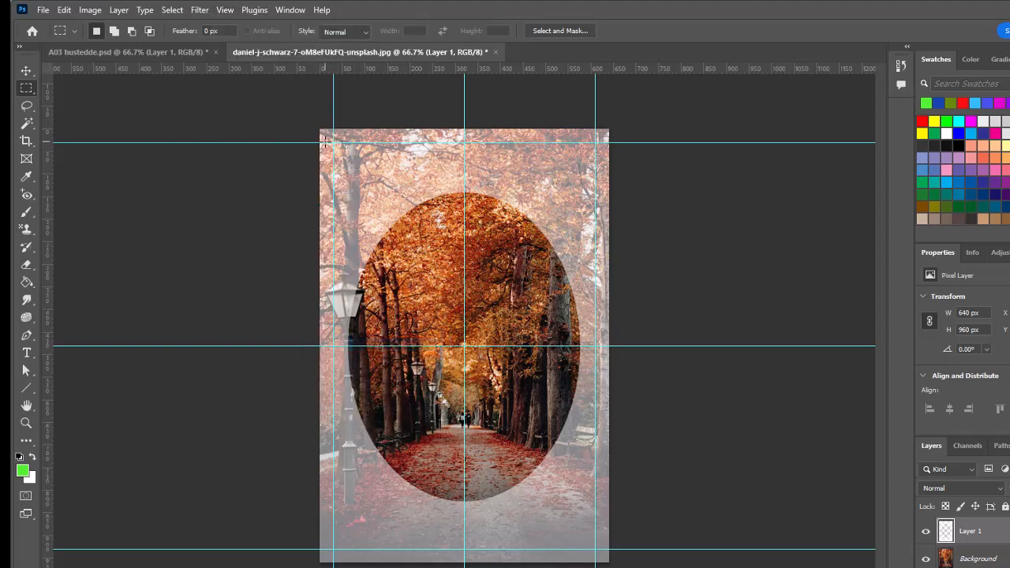
drag(330, 140, 595, 549)
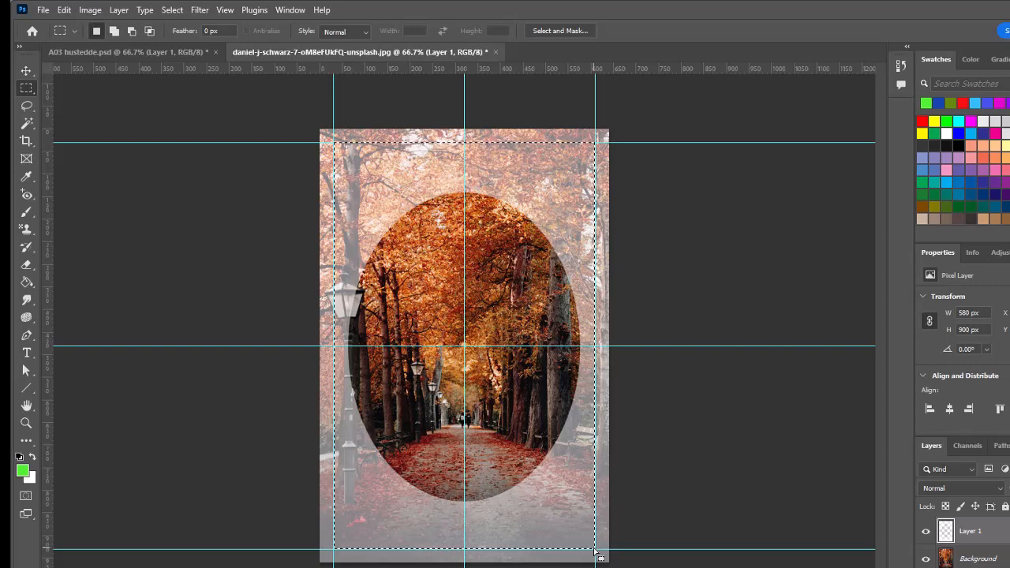
Start a stroke on the rectangular selection and set its color to pure white, RGB 255, 255, 255
click(71, 11)
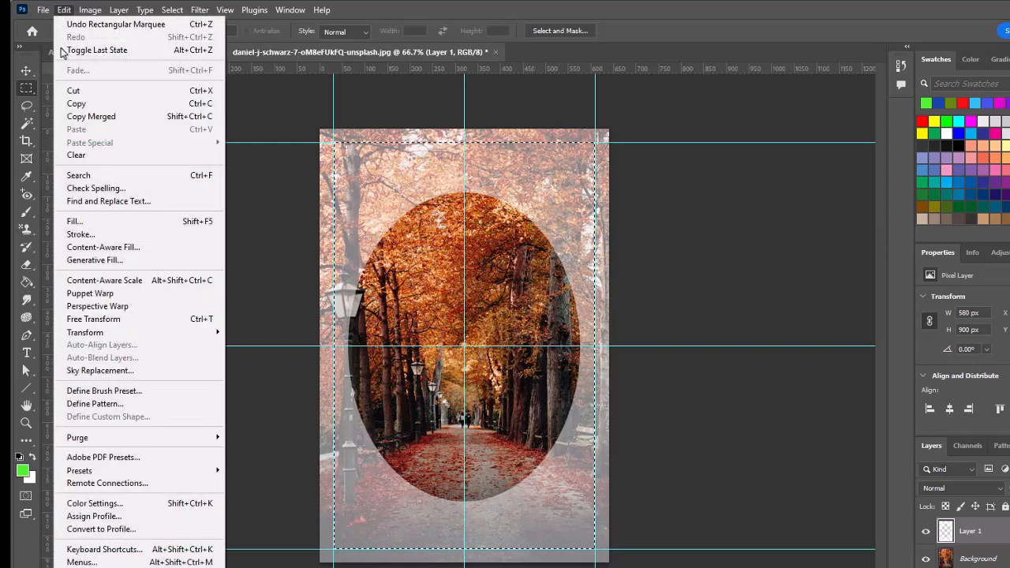
click(89, 235)
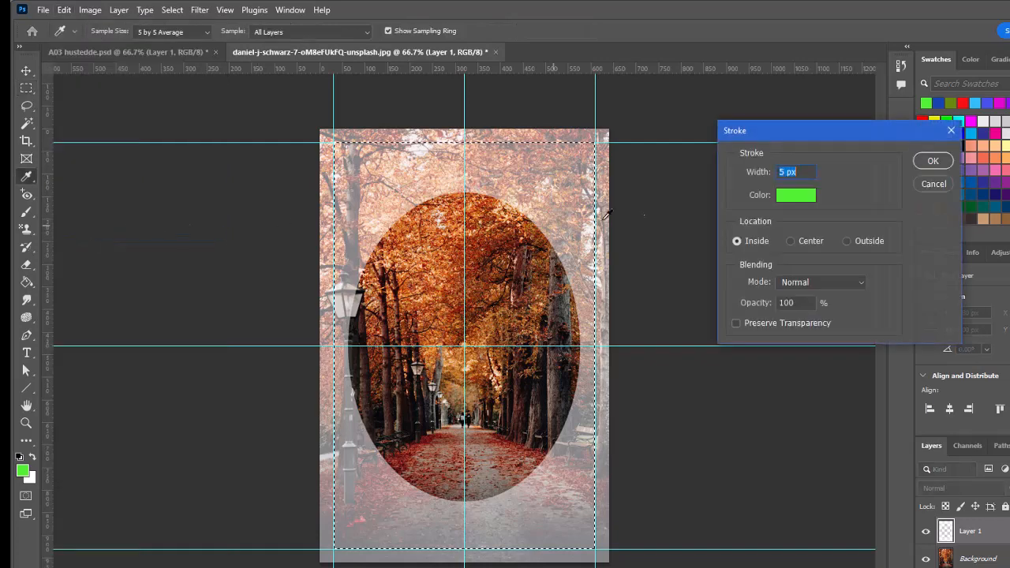
click(794, 199)
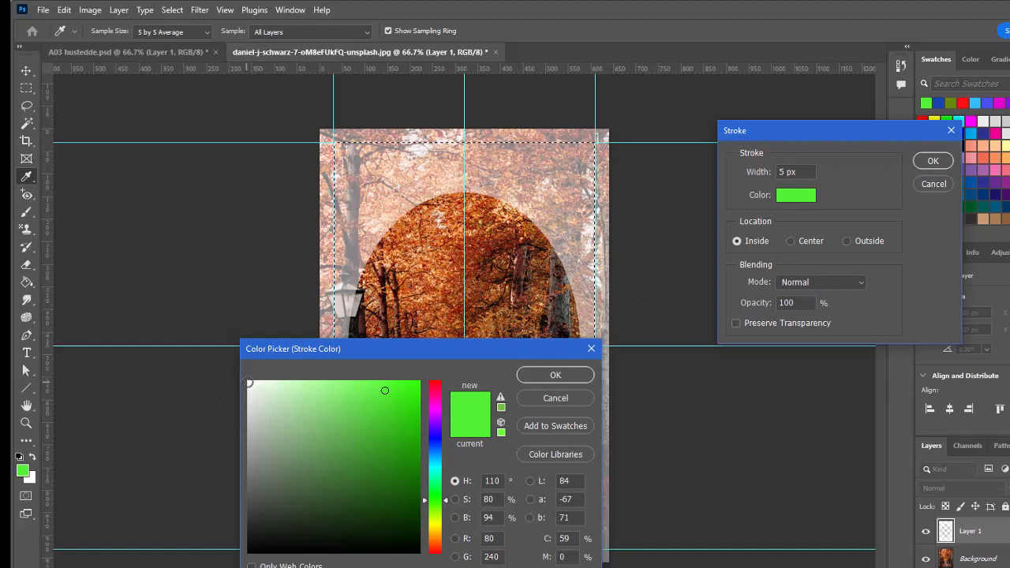
click(250, 384)
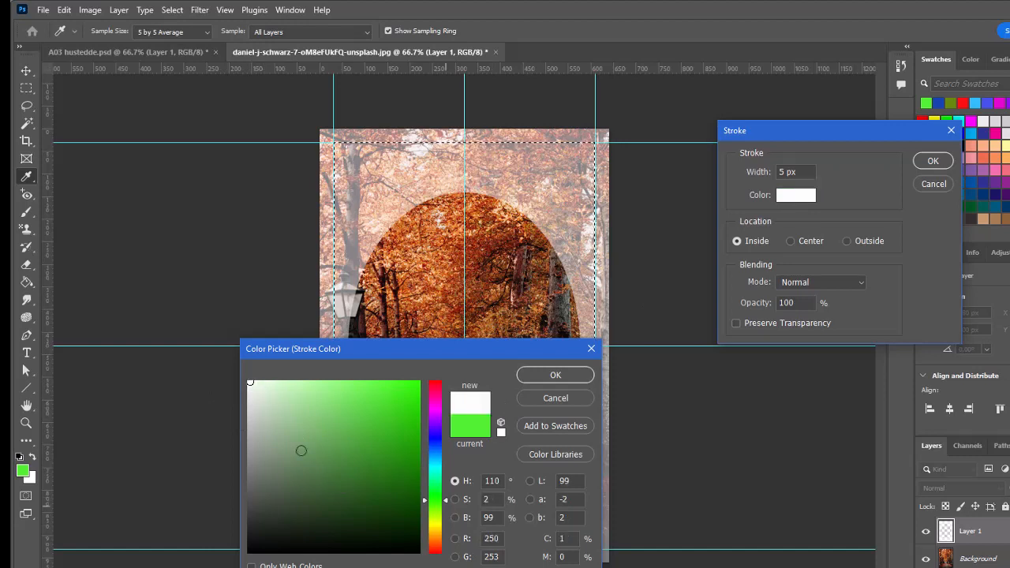
drag(500, 539, 460, 535)
text(255)
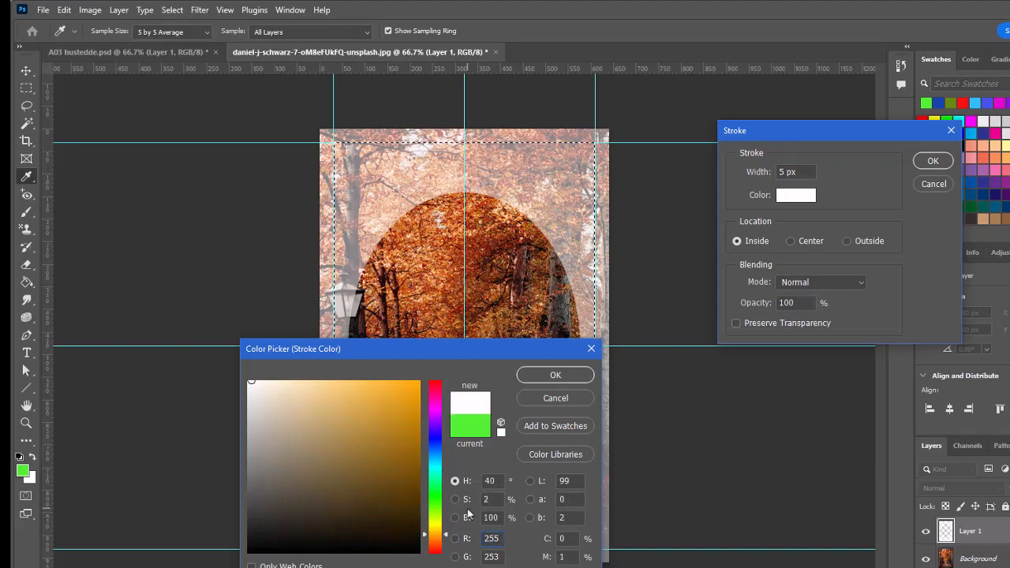
key(Tab)
text(255)
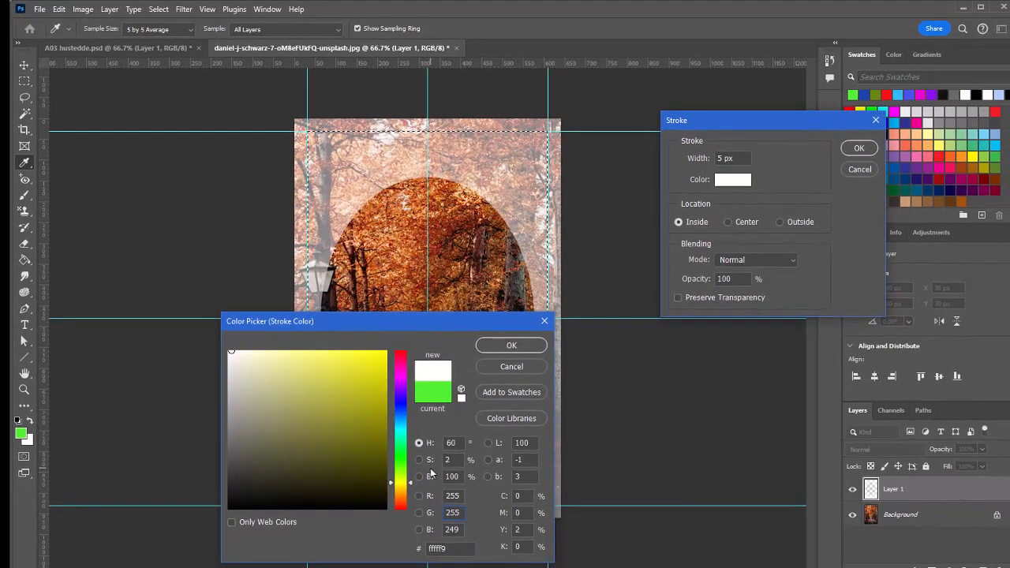
key(Tab)
text(255)
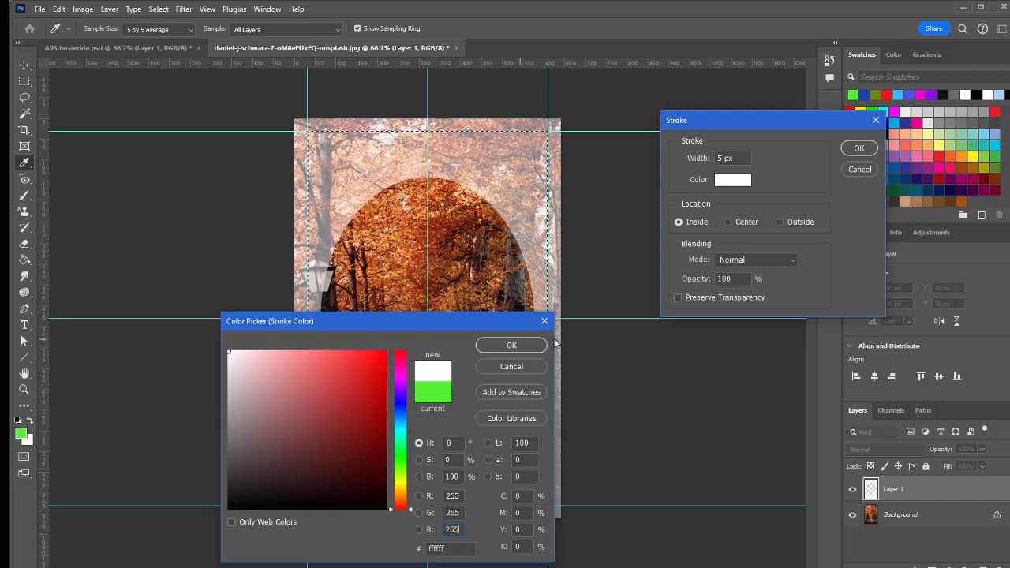
click(527, 346)
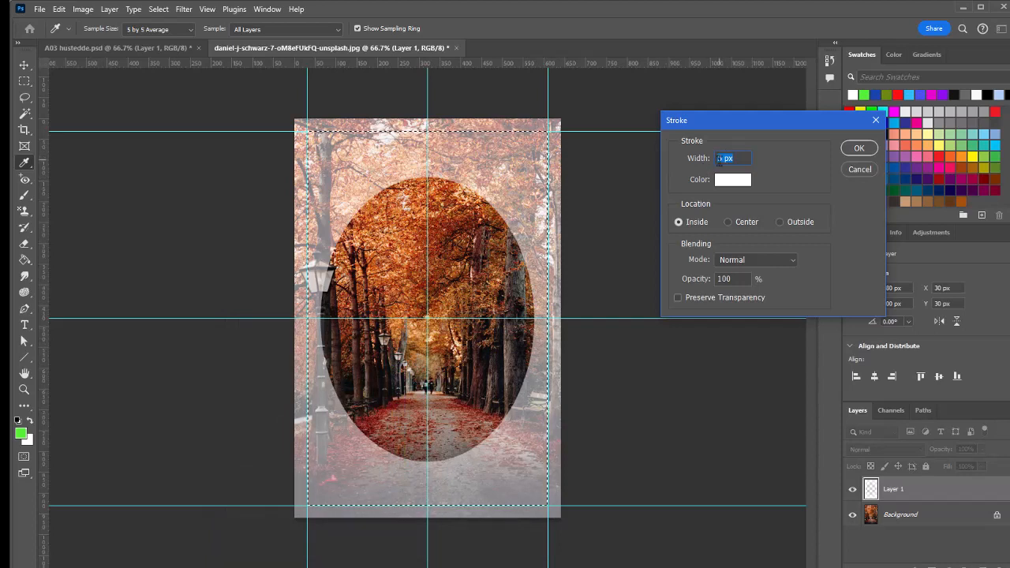
Stroke the rectangular selection on Layer 1 with a width of 14 px at the Center location, and deselect
click(720, 159)
text(14)
click(728, 222)
click(856, 151)
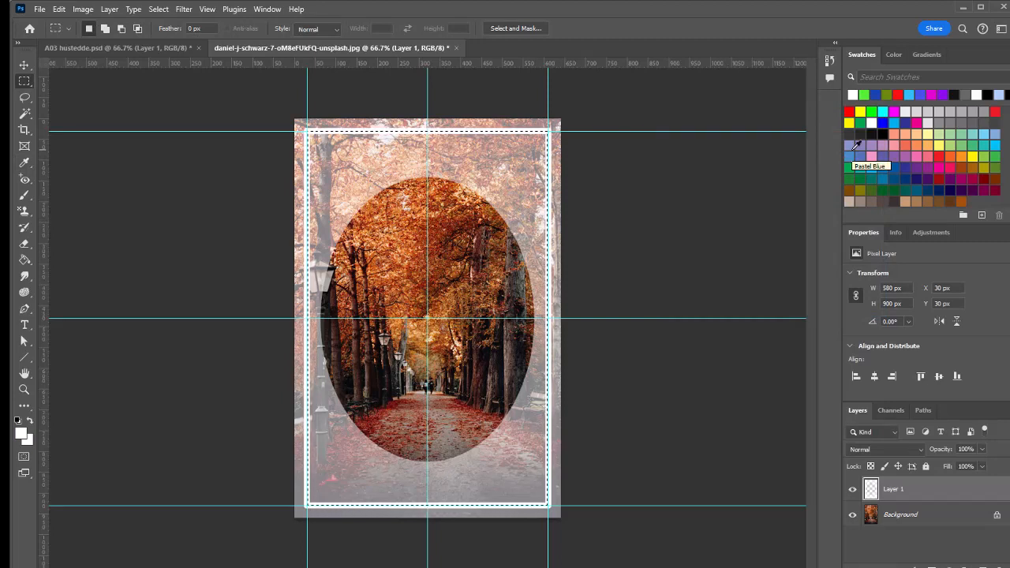
click(219, 261)
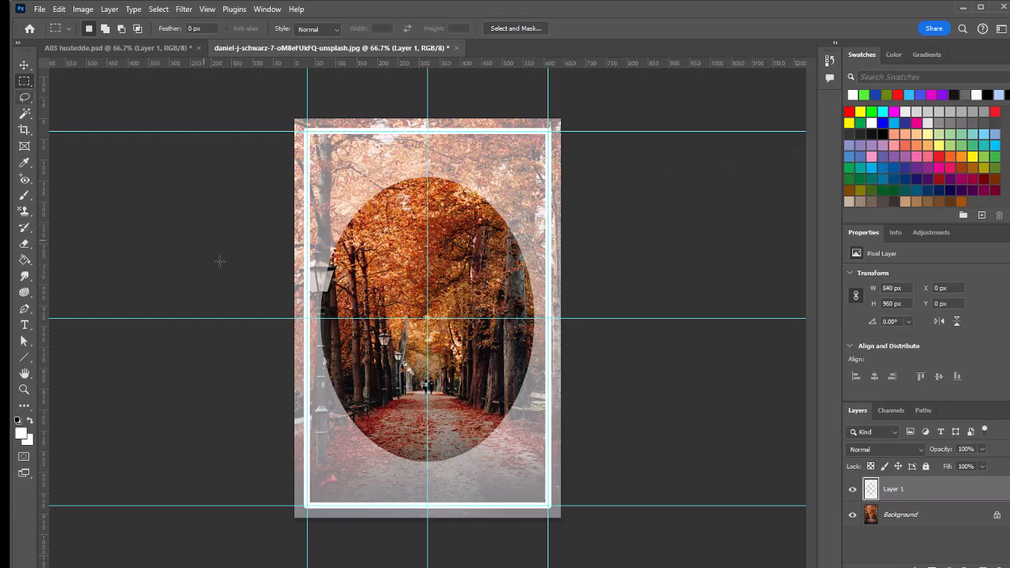
Set the Type tool to 18 pt and sample a dark rust red, #902f10, from the autumn leaves as text color
click(24, 324)
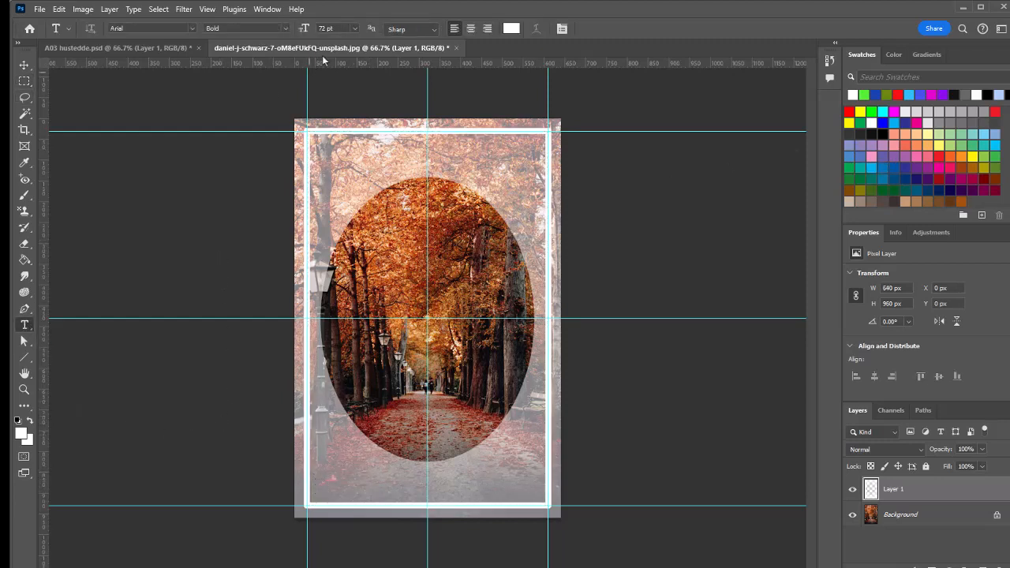
click(355, 29)
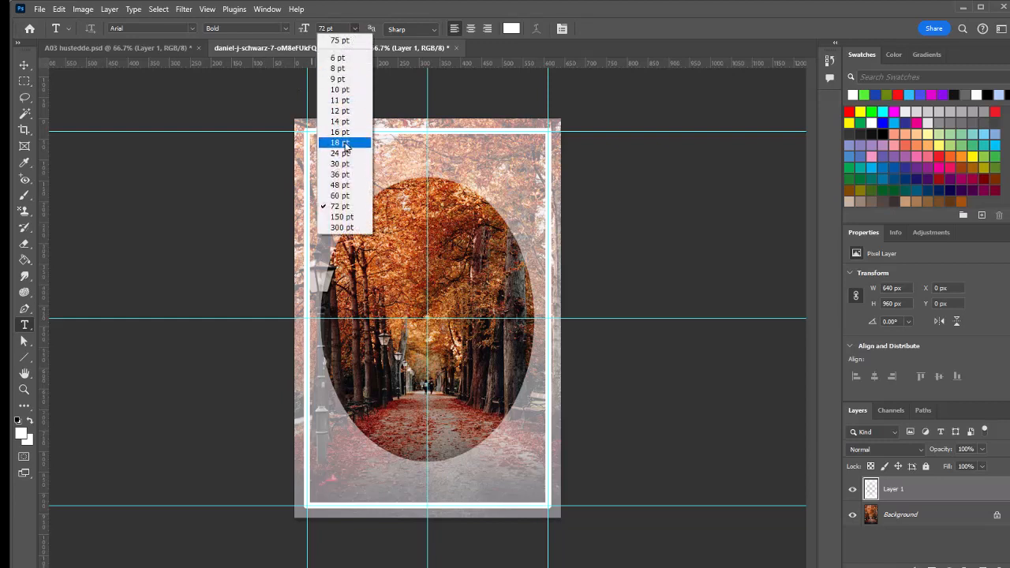
click(345, 143)
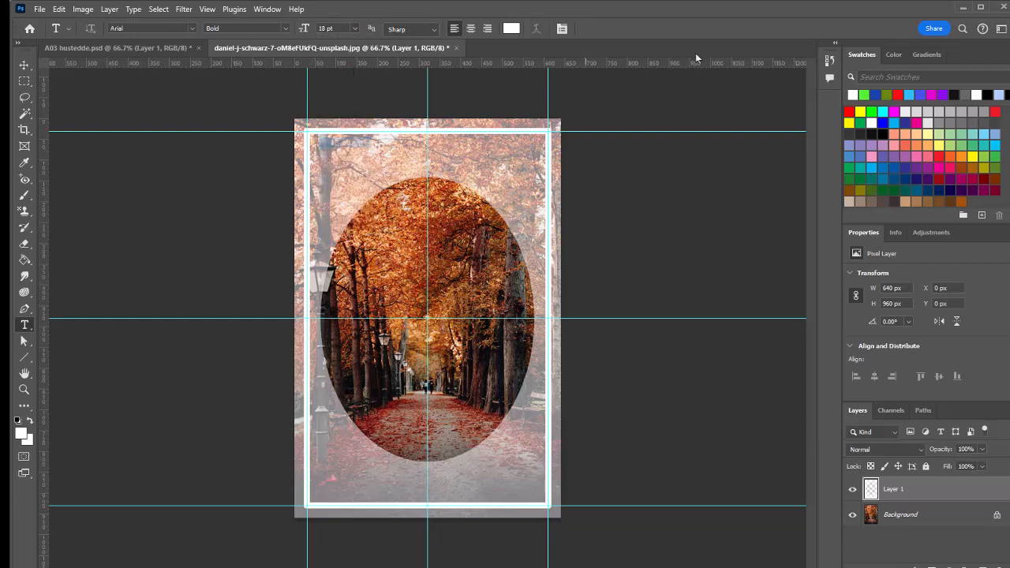
click(510, 30)
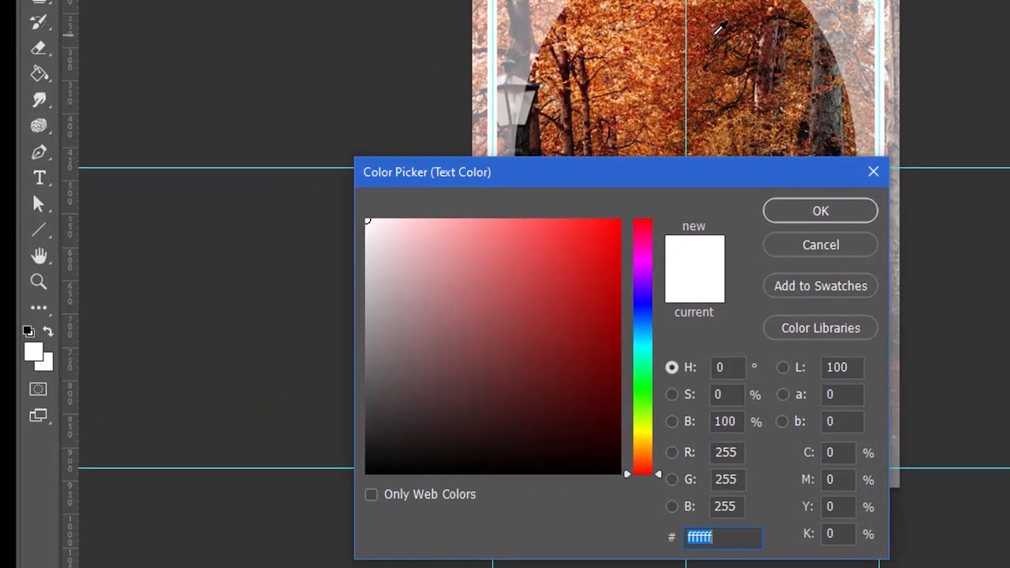
click(714, 40)
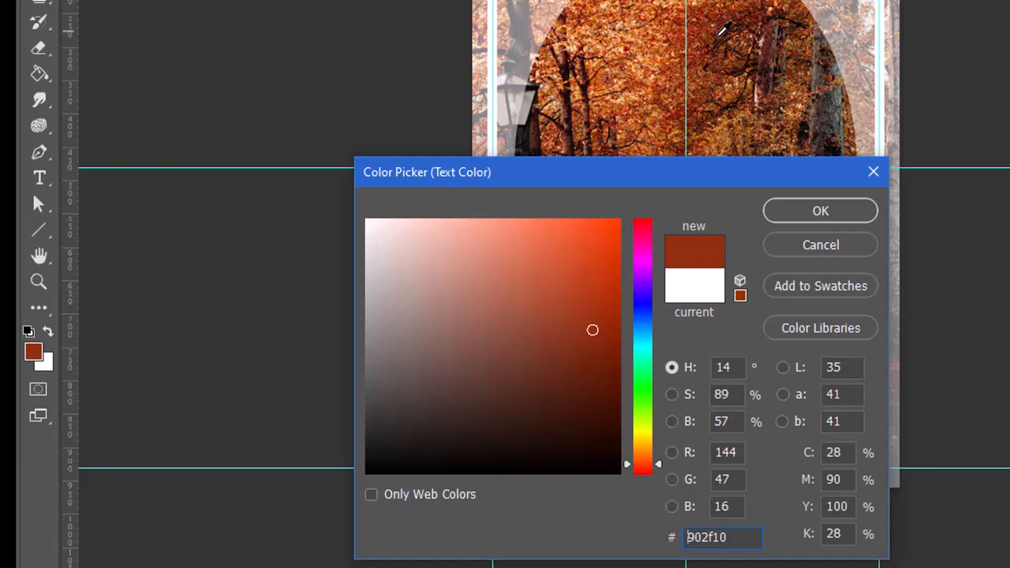
click(820, 210)
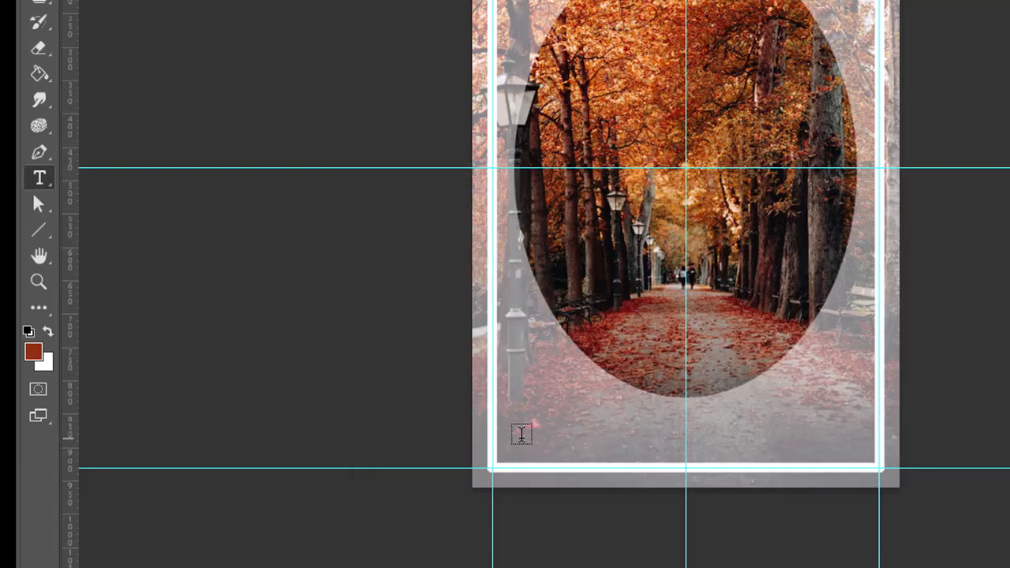
Paste the photo credit below the oval, trim it to "Photo by" plus the photographer's username, and append "(unspash,.com)"
click(521, 432)
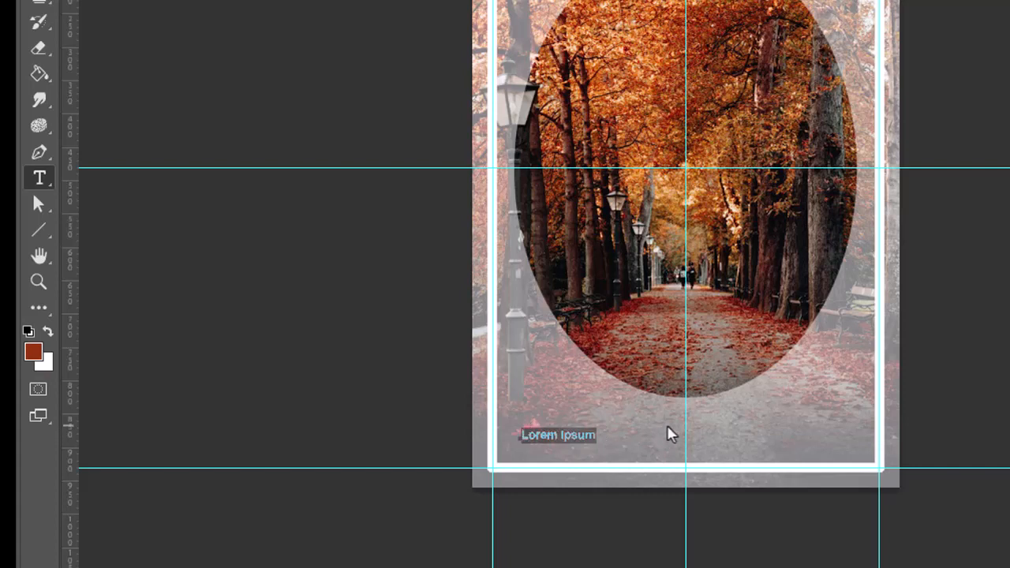
key(ctrl+v)
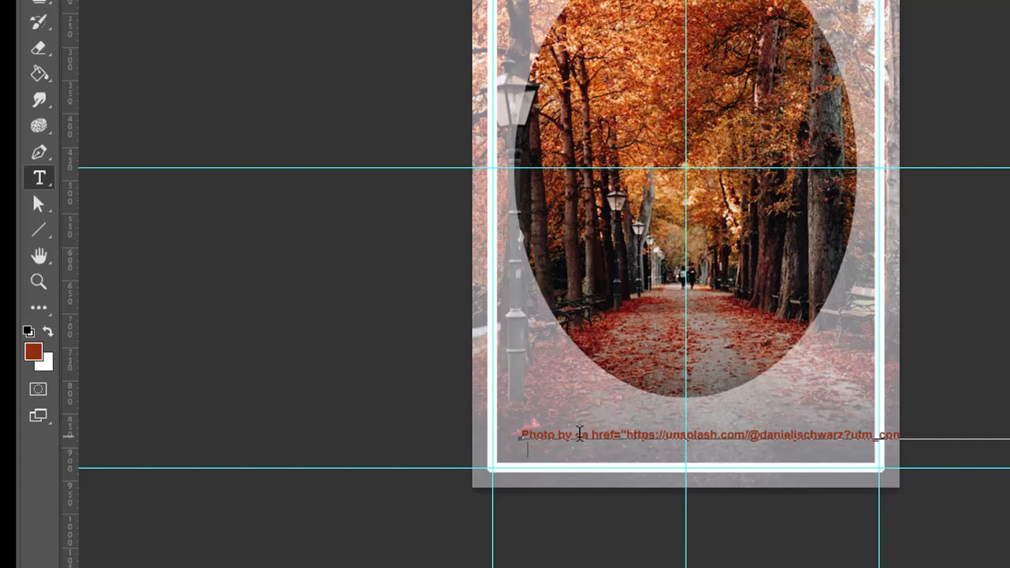
drag(577, 438, 759, 426)
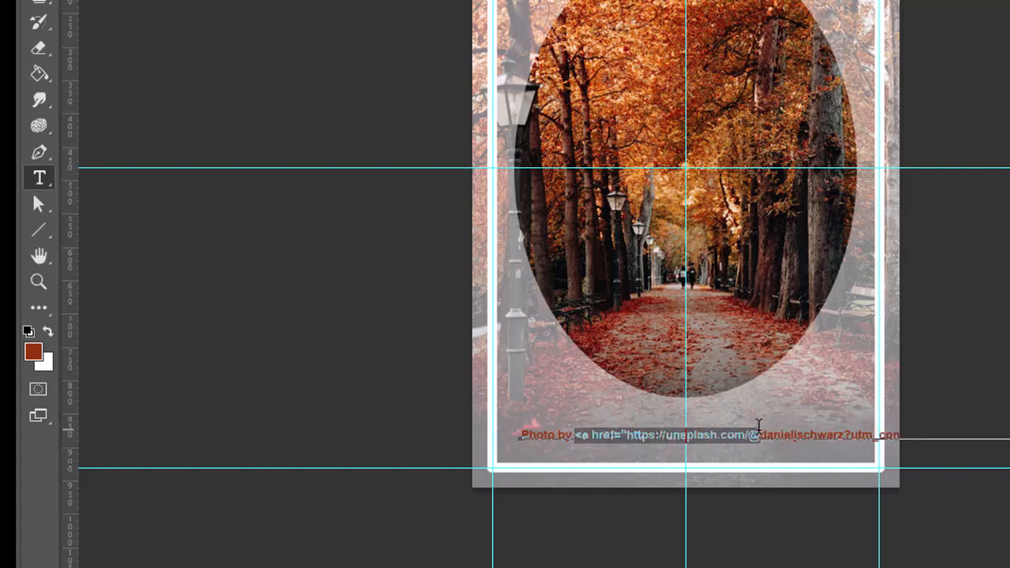
key(BackSpace)
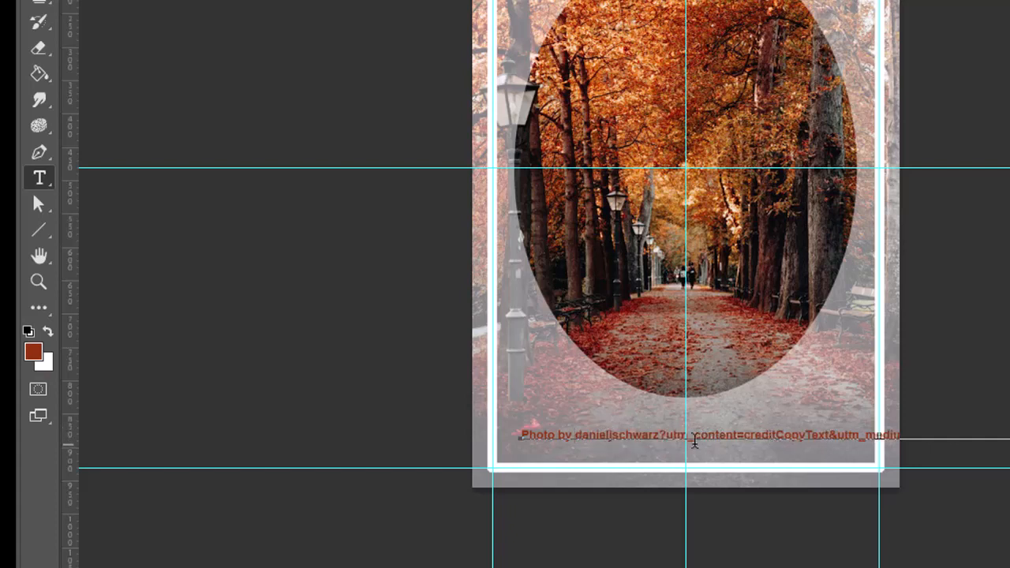
drag(661, 436, 1009, 430)
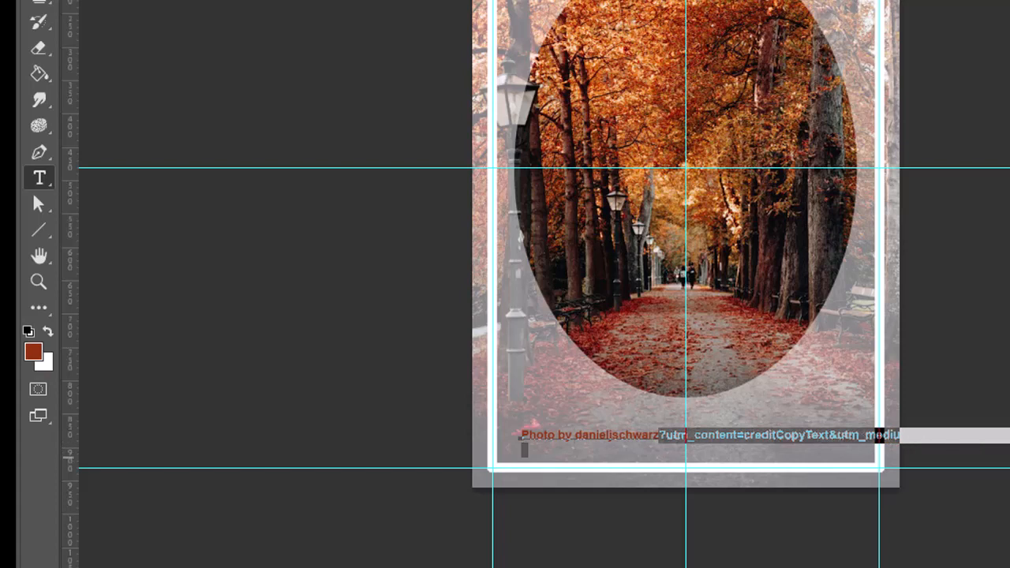
key(BackSpace)
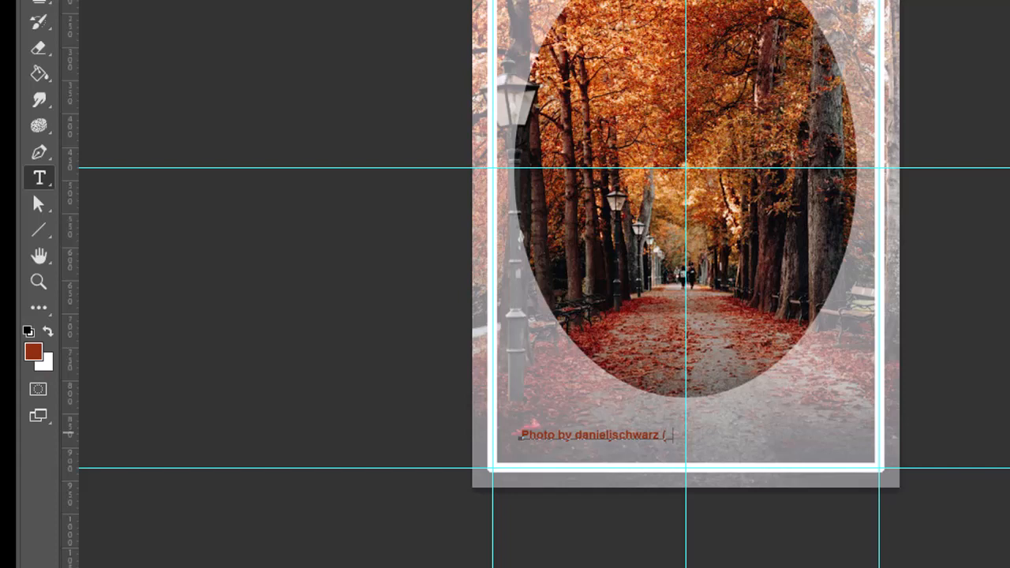
text(/unsplash.c)
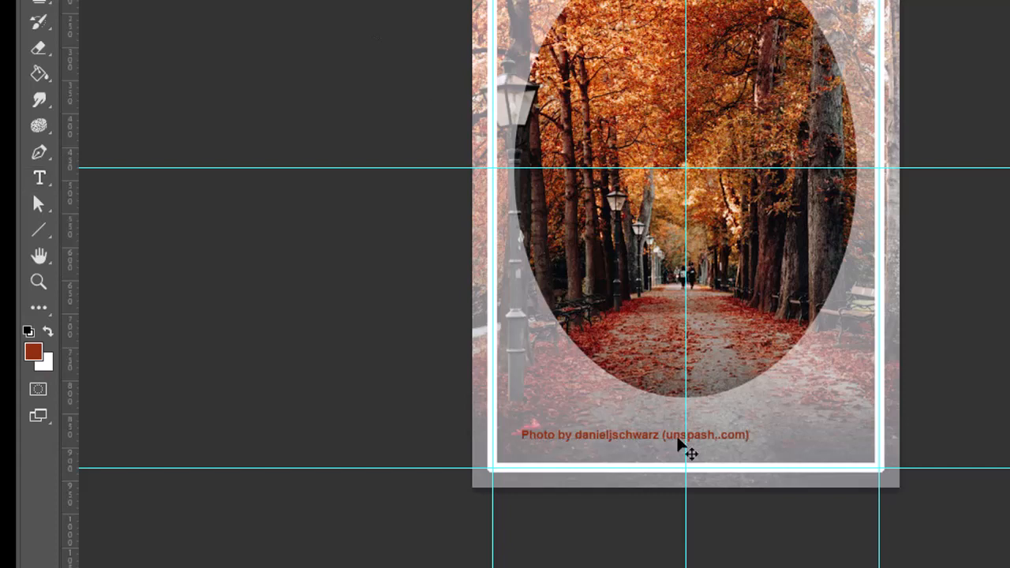
Move the photo credit down to just above the white border, and separate and capitalize the photographer's first and last names
drag(647, 446, 629, 450)
click(44, 182)
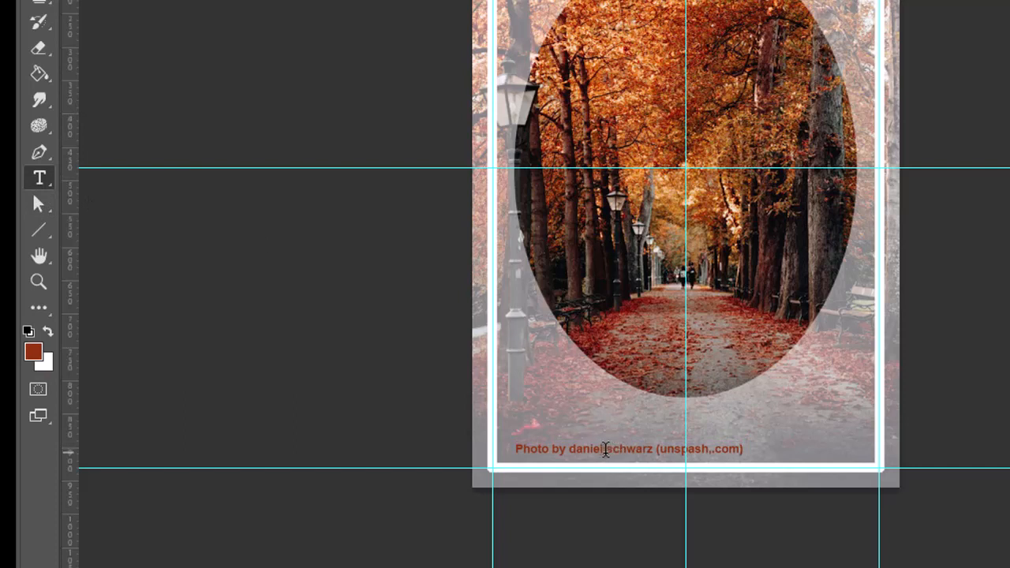
click(606, 448)
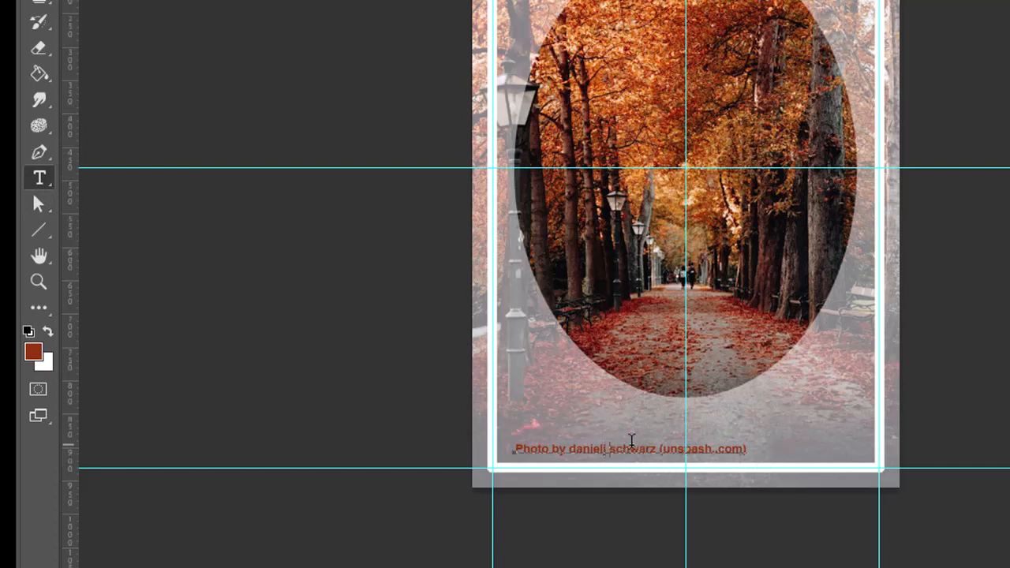
click(568, 446)
key(Delete)
text(D)
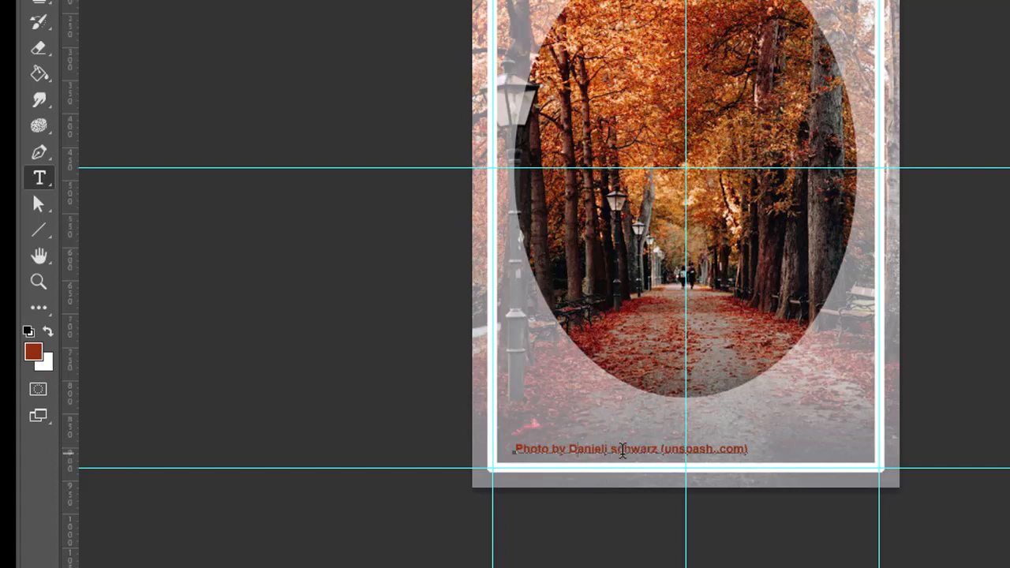
mouse_move(617, 448)
mouse_down()
mouse_move(676, 449)
mouse_move(583, 450)
mouse_move(617, 448)
mouse_up()
key(BackSpace)
text(S)
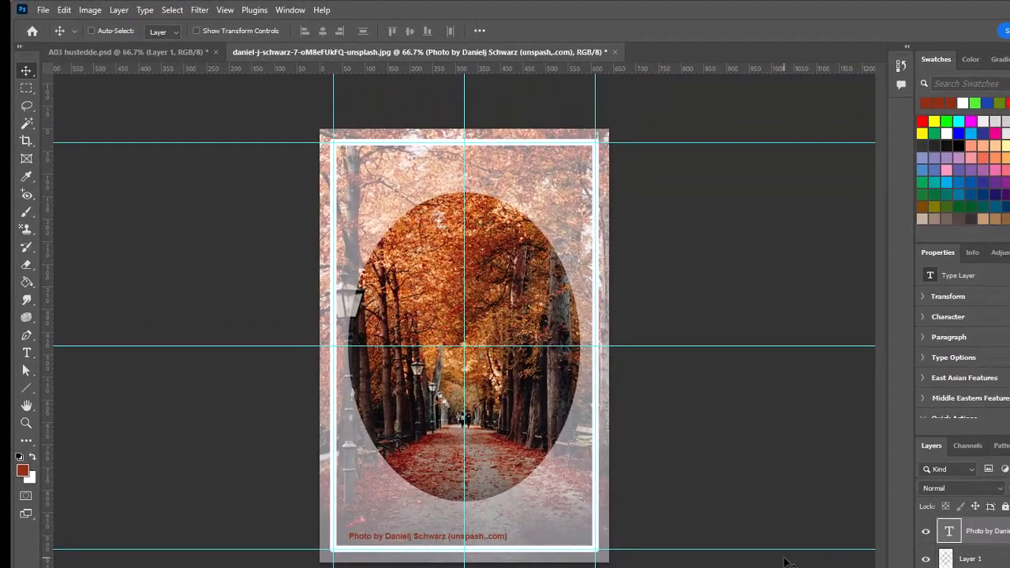
Save the composition in Downloads as a layered Photoshop PSD file named "A03" followed by the author's surname
click(41, 10)
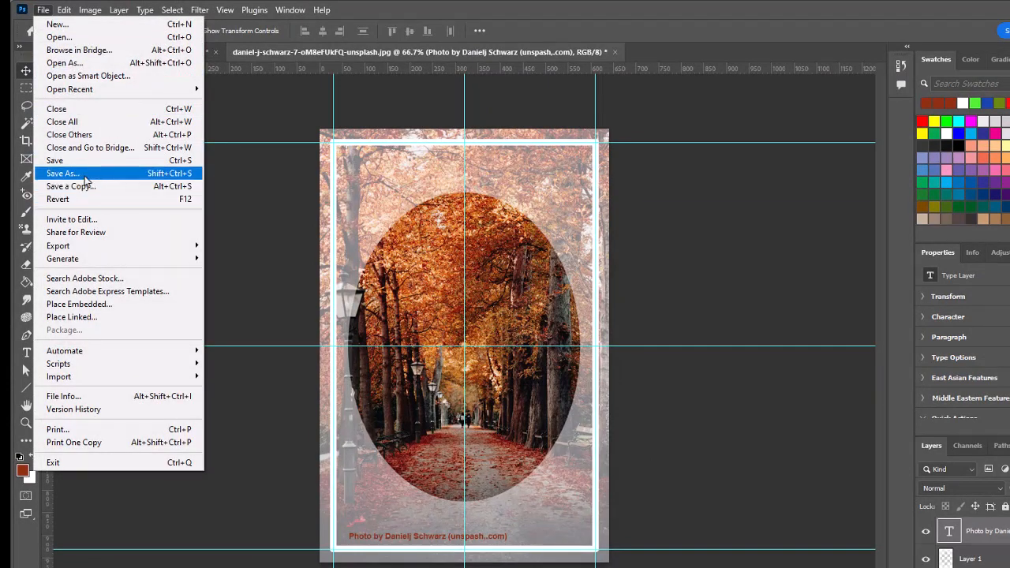
click(79, 173)
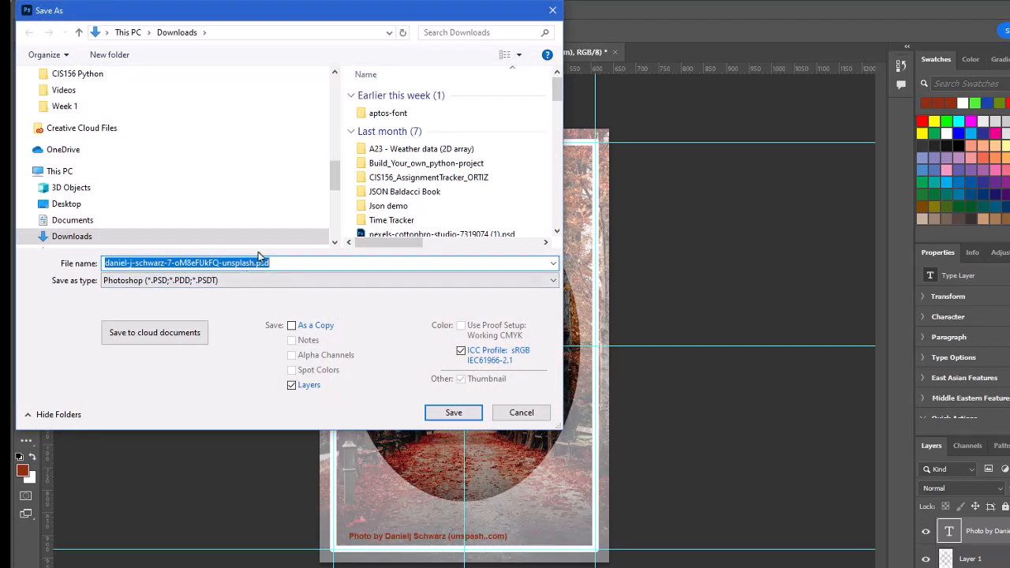
drag(255, 264, 22, 273)
text(A03 )
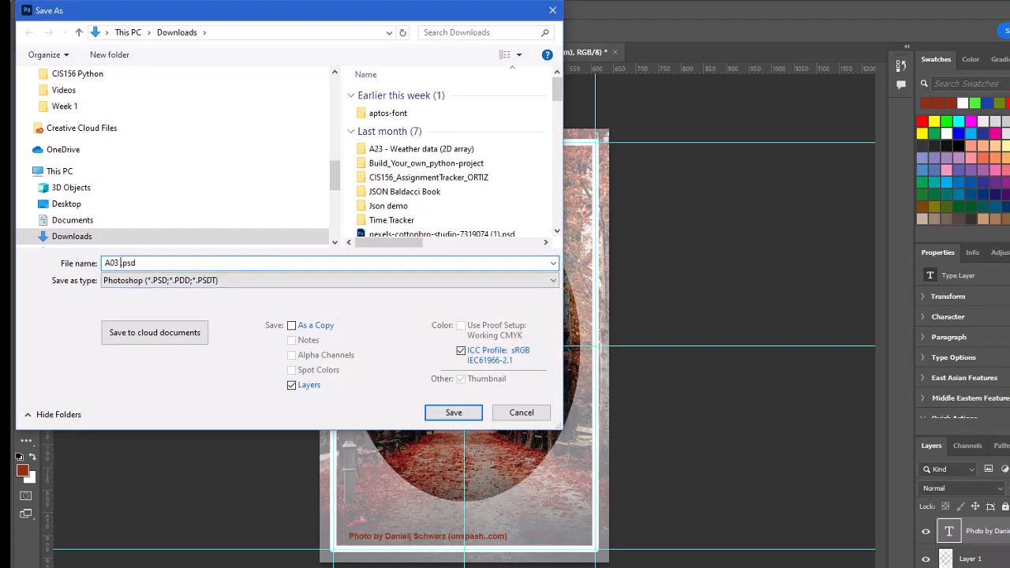
text(Hustedde)
click(455, 415)
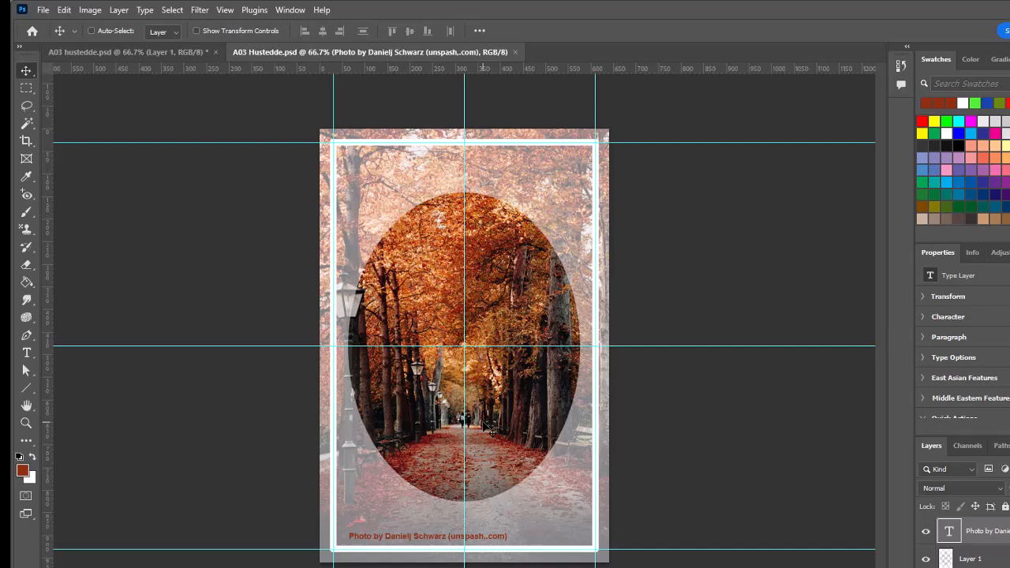
click(224, 11)
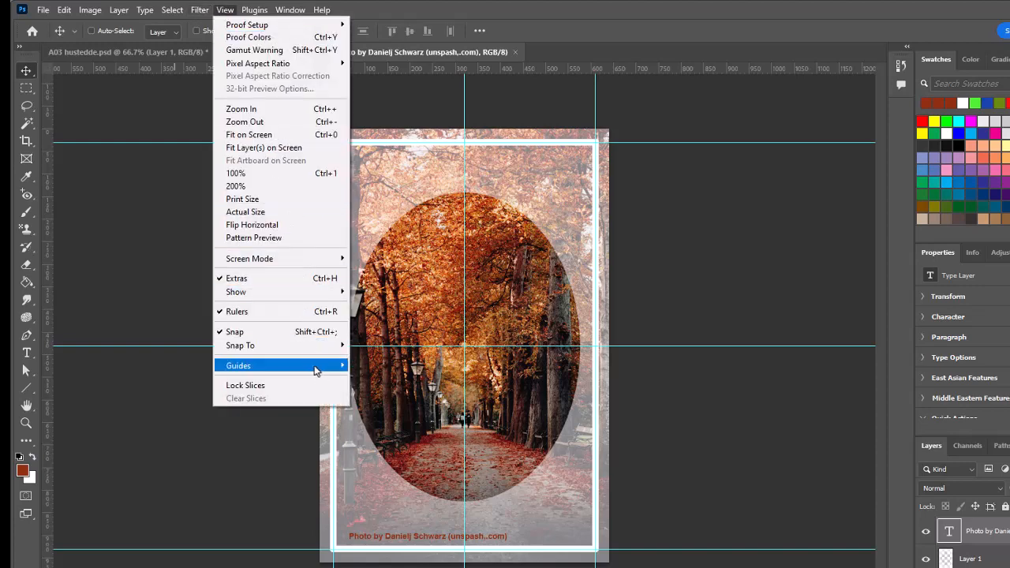
mouse_move(324, 365)
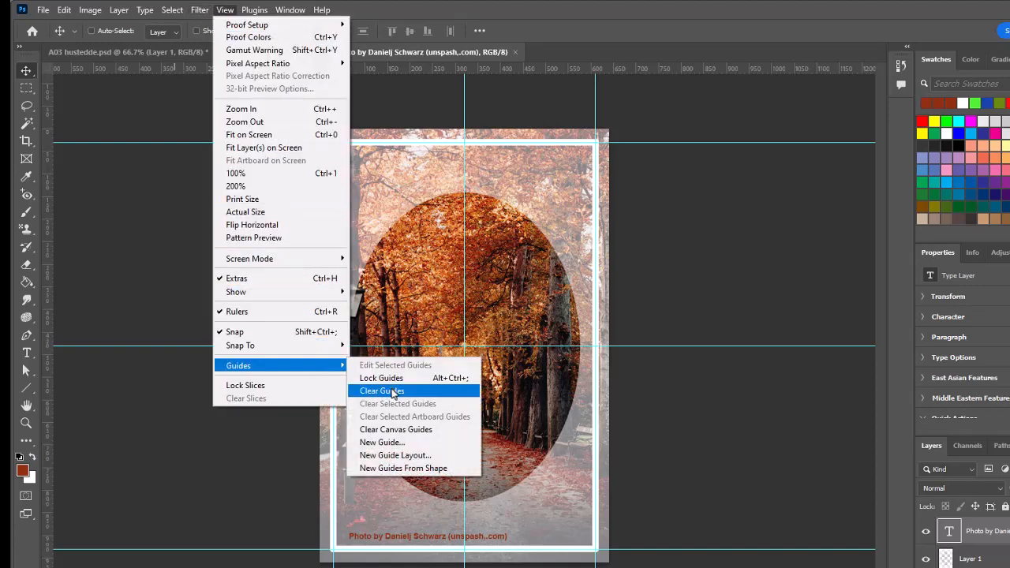
click(702, 222)
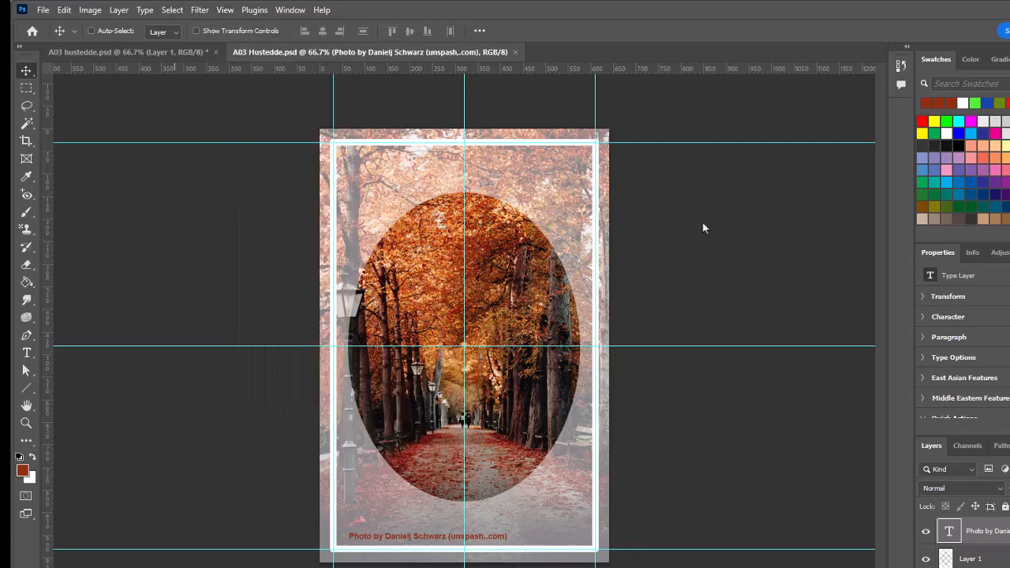
Hide the guides over the composition by turning off the display of Extras
click(226, 11)
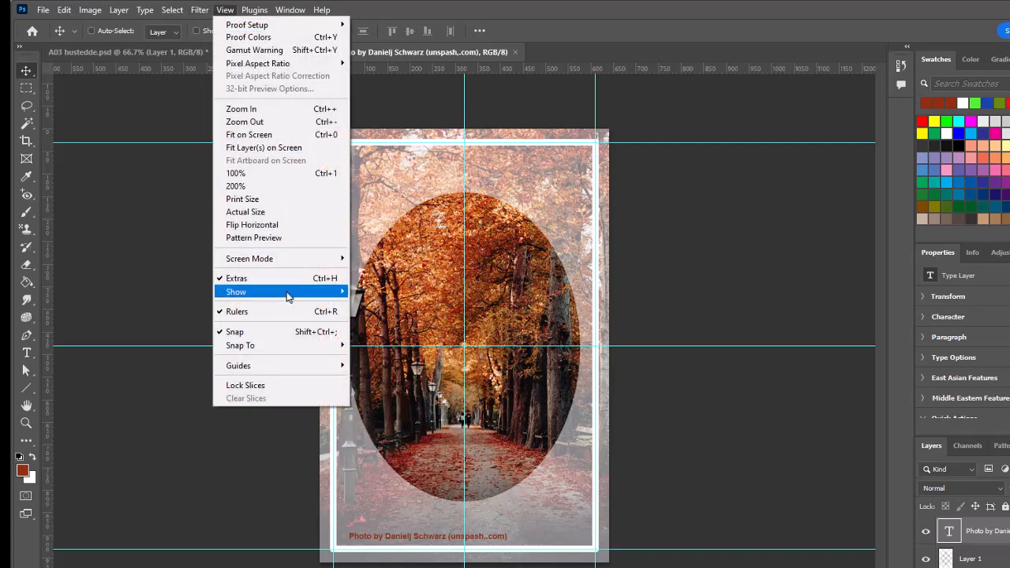
mouse_move(286, 291)
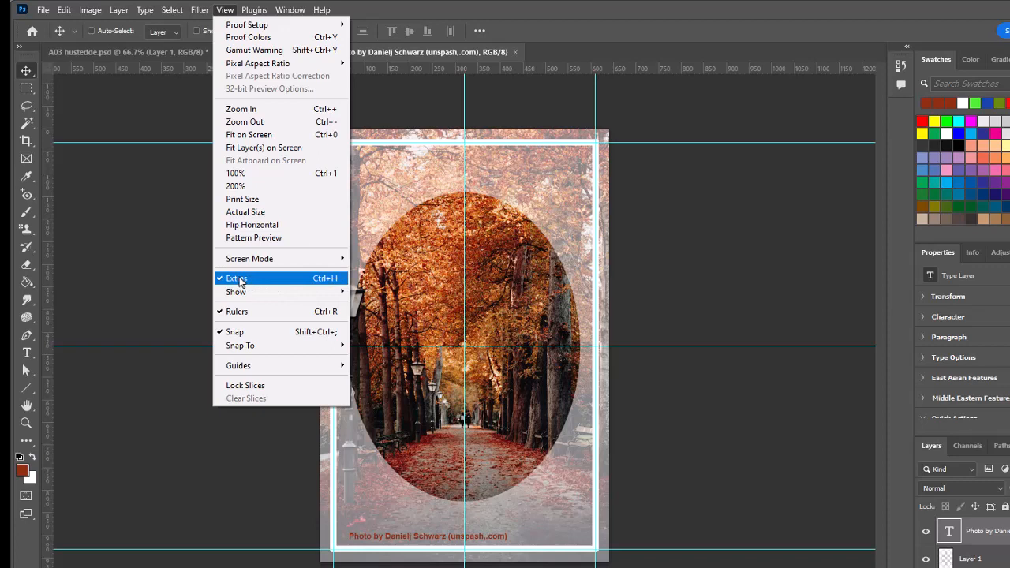
click(239, 282)
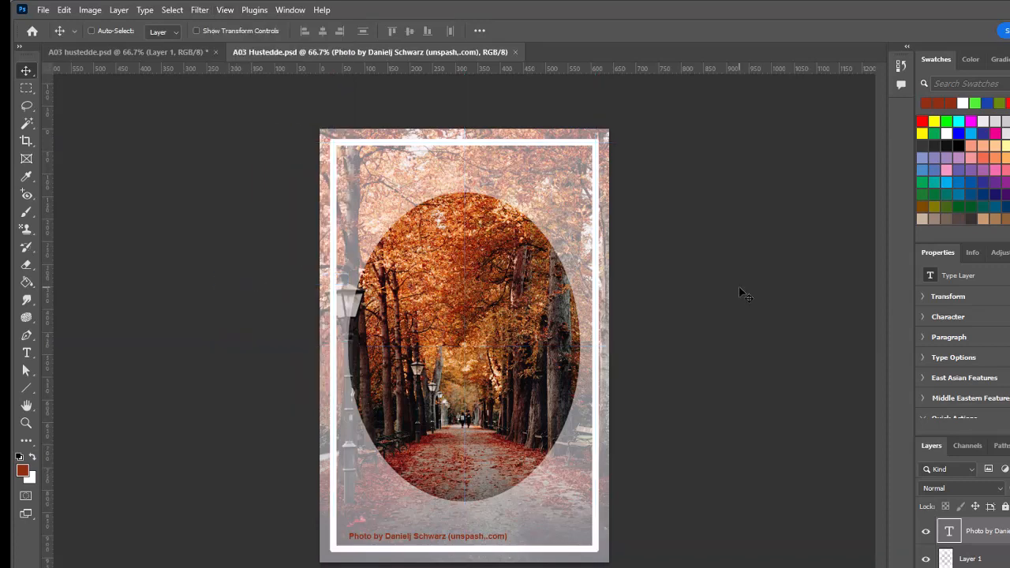